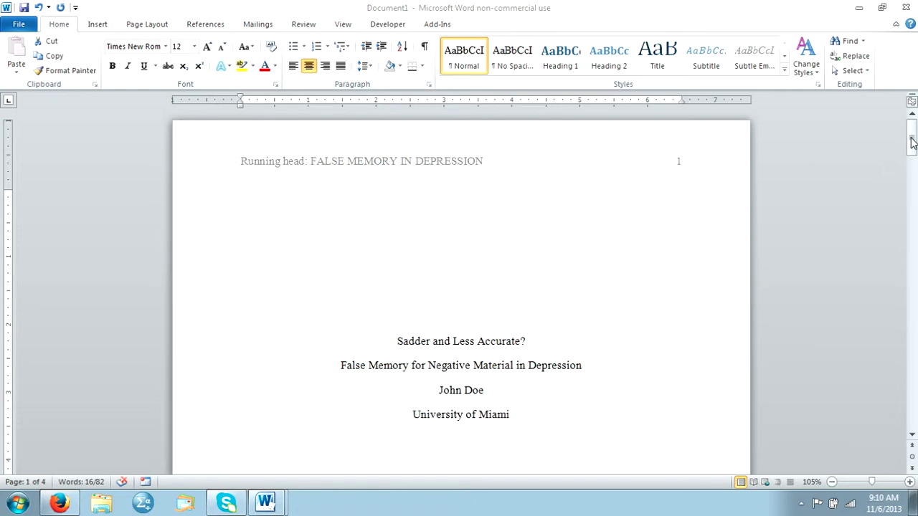
- Review the sample paper's title page and the headers on its first two pages
left_click_drag(912, 142, 912, 213)
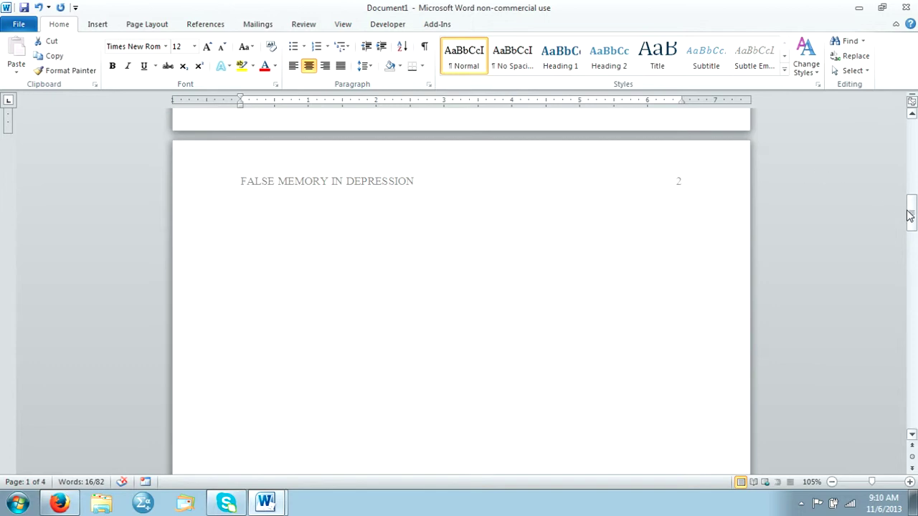
left_click_drag(911, 213, 913, 135)
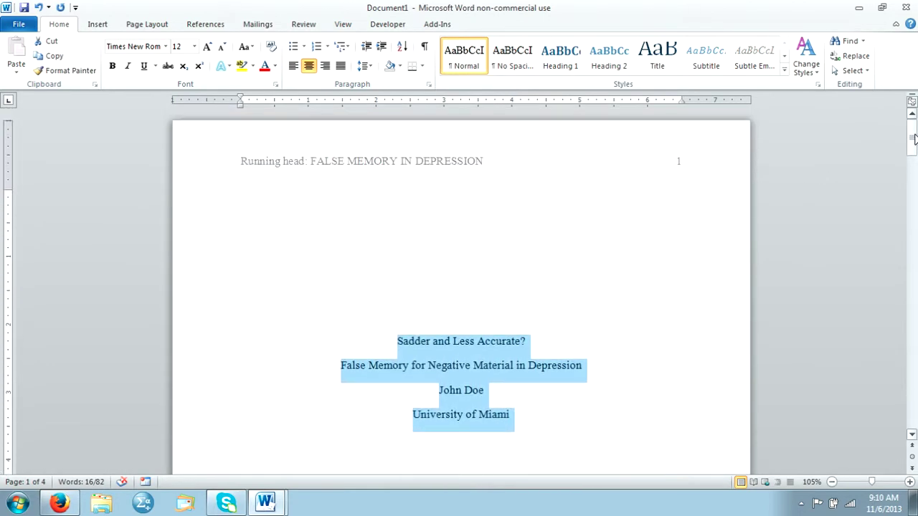
left_click(466, 242)
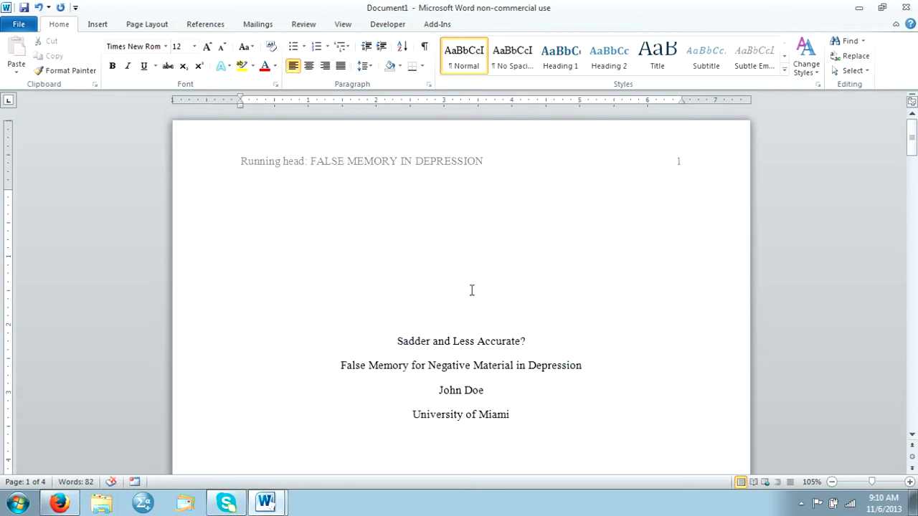
left_click(913, 138)
mouse_move(913, 138)
left_mouse_down()
mouse_move(913, 176)
mouse_move(915, 140)
left_mouse_up()
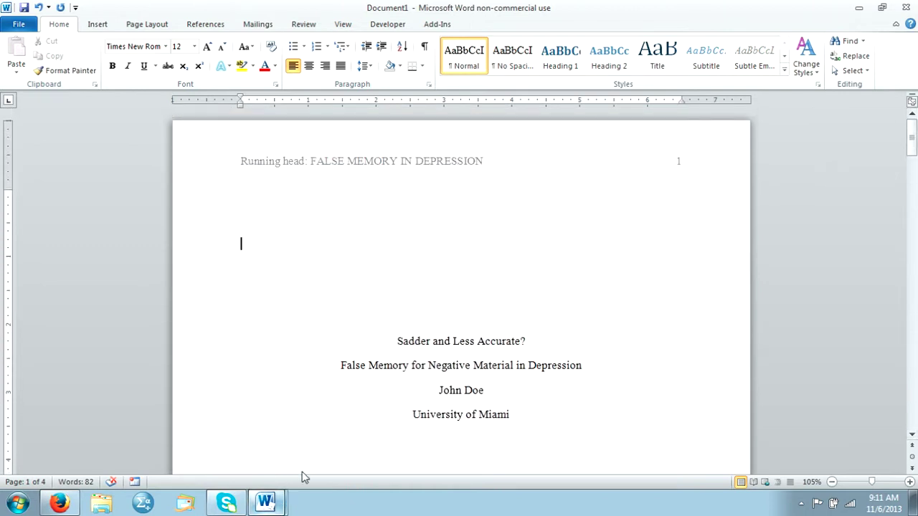
- Create a new blank document and check its available fonts and margin presets
key("ctrl+n")
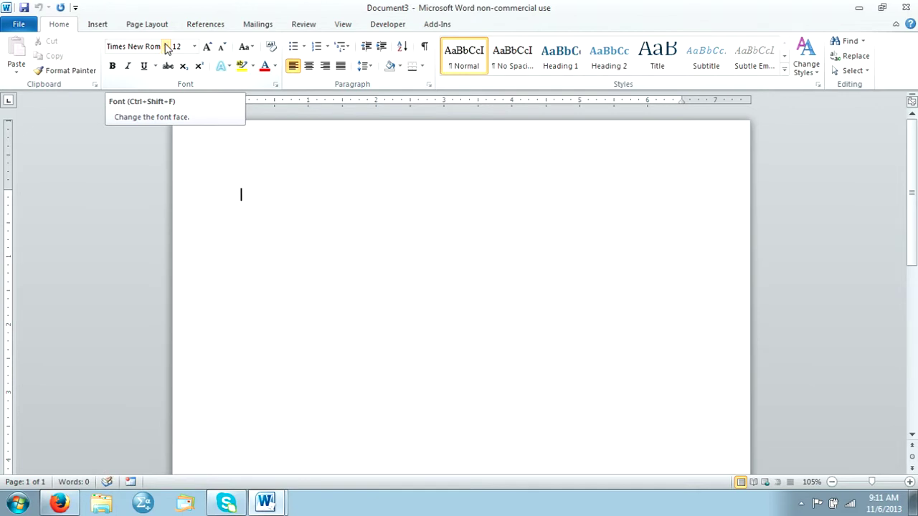
left_click(166, 47)
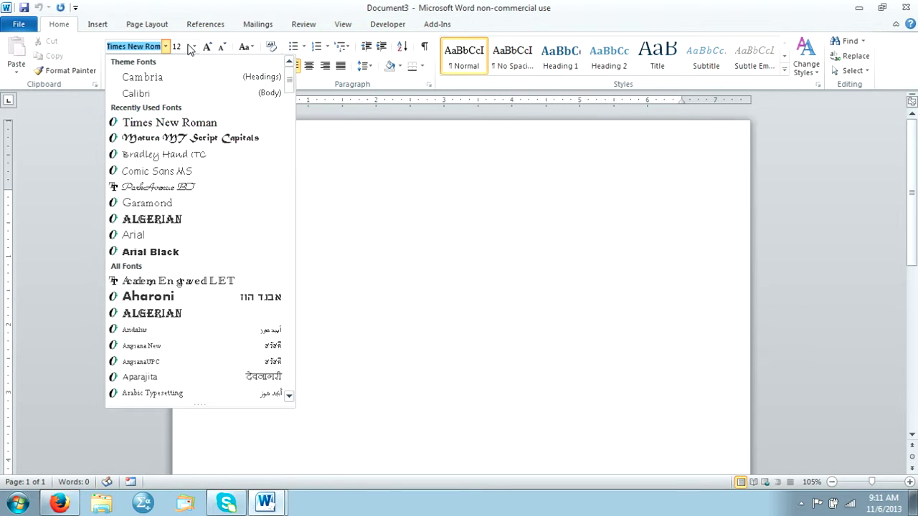
left_click(370, 199)
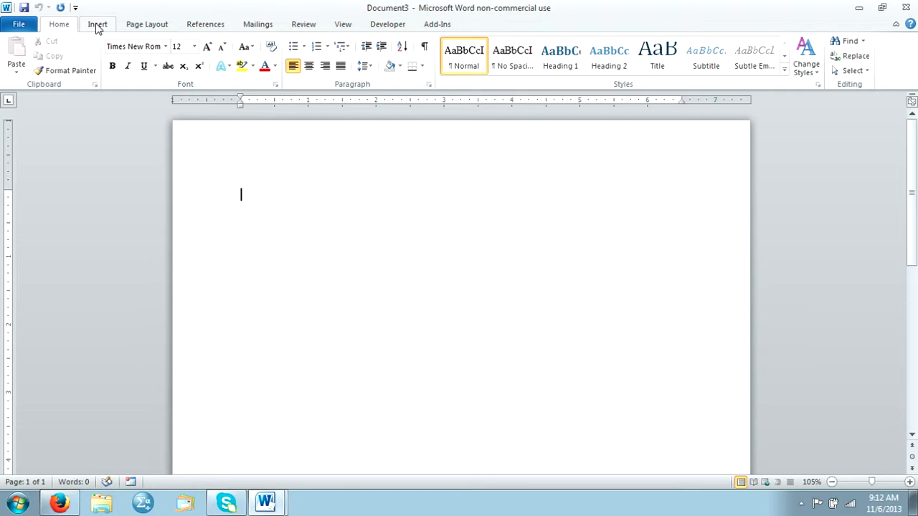
left_click(143, 26)
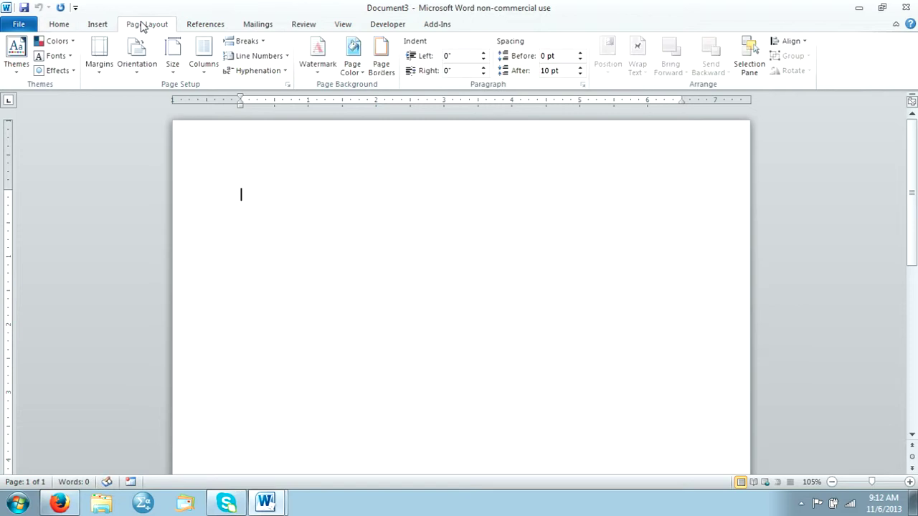
left_click(101, 75)
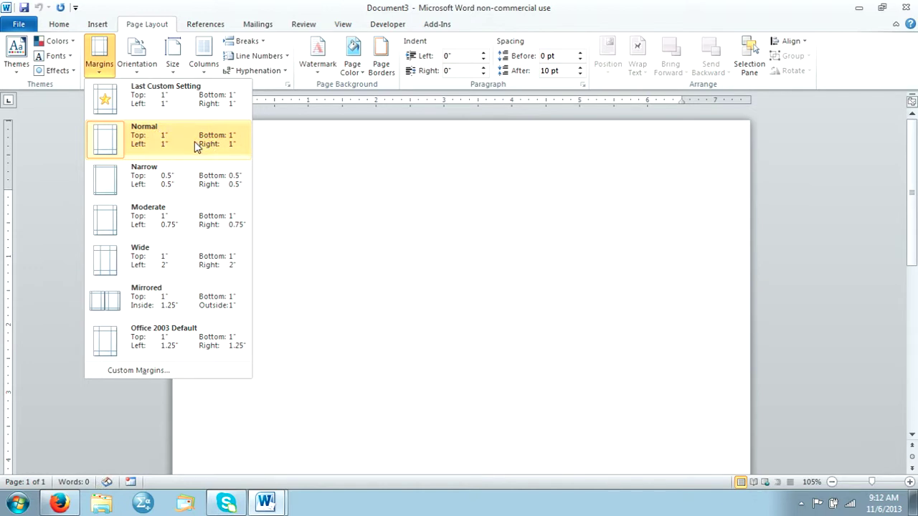
- Insert a Blank header and enable a different header for the first page
left_click(98, 26)
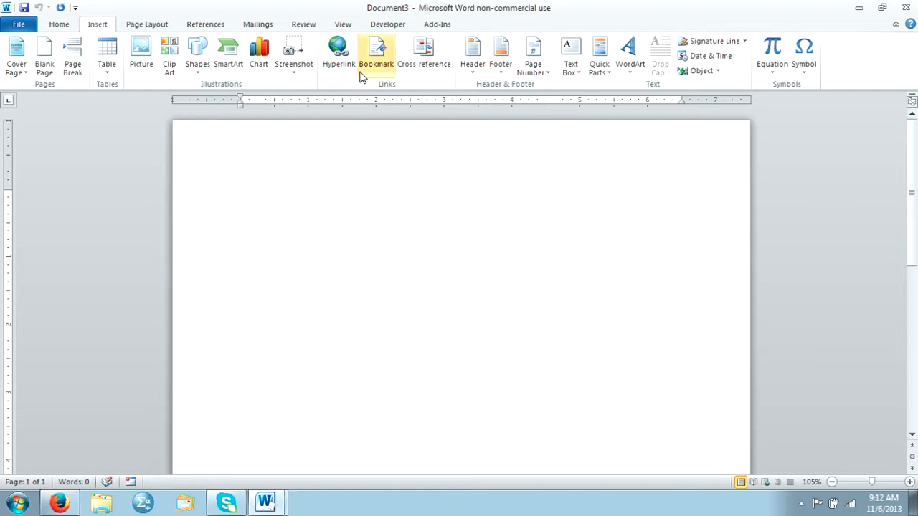
left_click(474, 77)
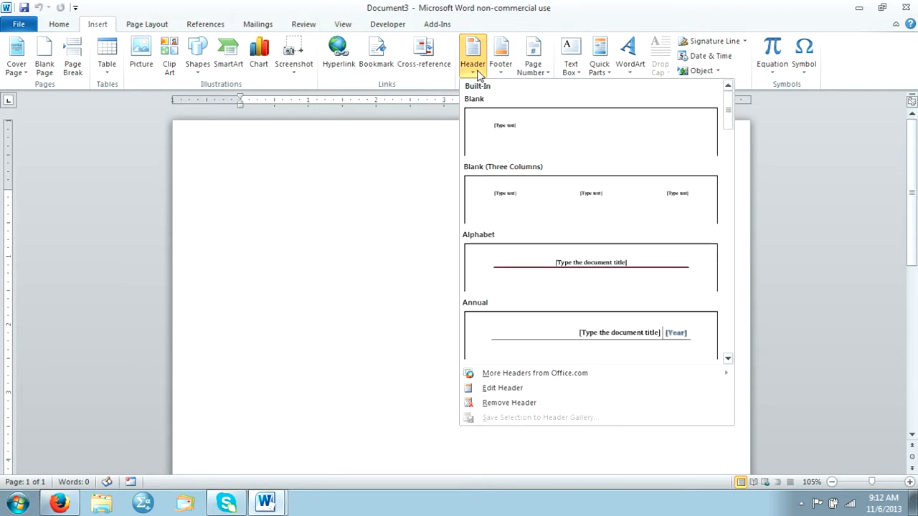
left_click(513, 131)
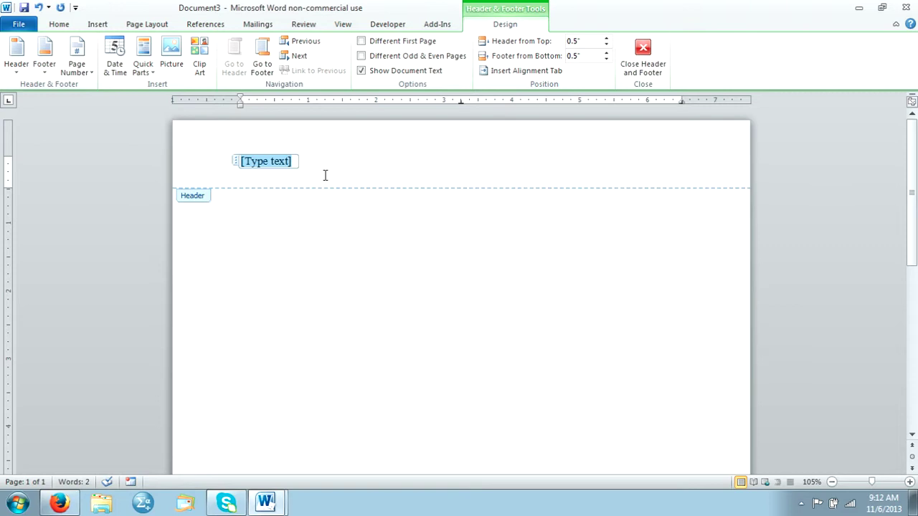
left_click(362, 42)
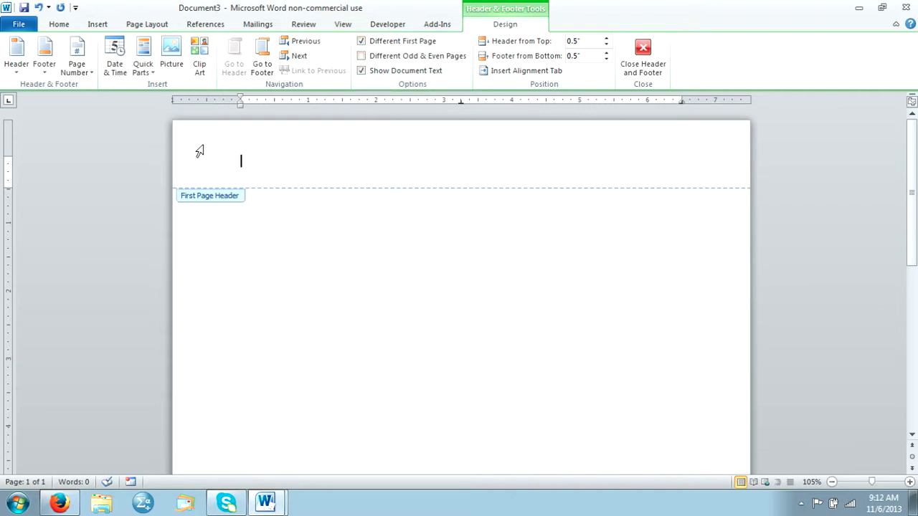
- Insert a Plain Number 3 page number at the top of the first page and left-align the header line
left_click(90, 74)
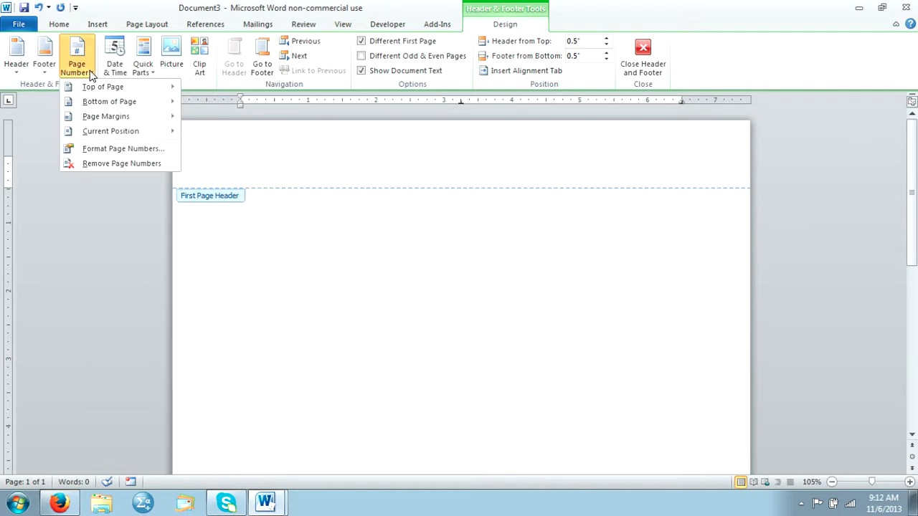
mouse_move(94, 88)
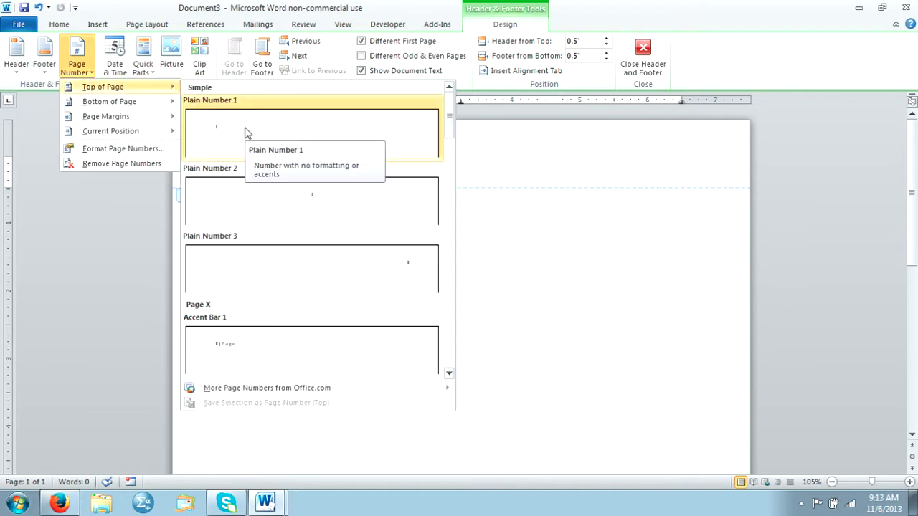
left_click(403, 271)
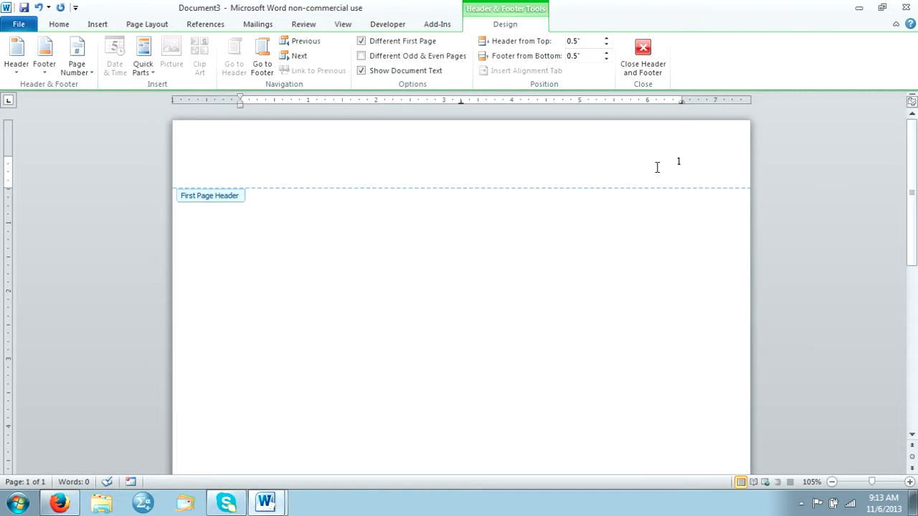
key("ctrl+l")
- Enter "Running head: FALSE MEMORY IN DEPRESSION" before the first-page number, tab the number to the right margin and return to the body
type("Runni")
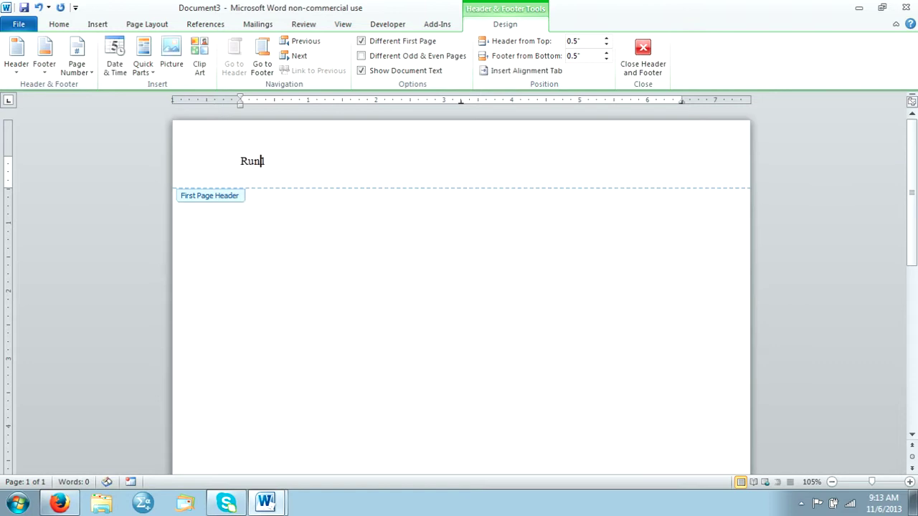
type("ng hea")
type("d:")
type("FALSE")
type(" MEMORY IN")
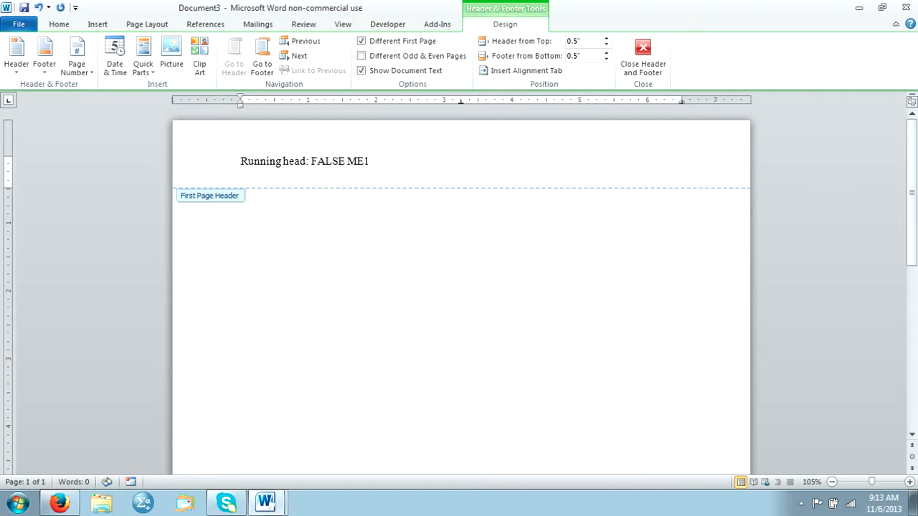
type(" DEPRESSION")
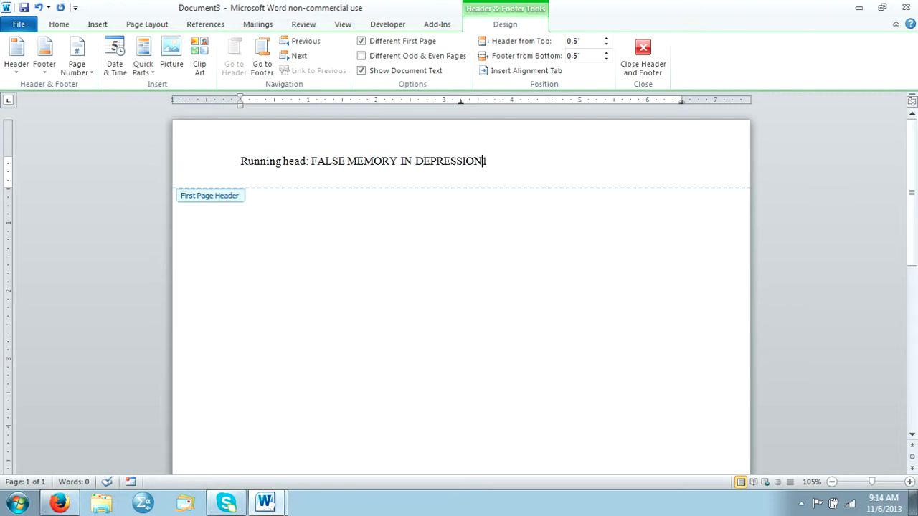
key("Tab")
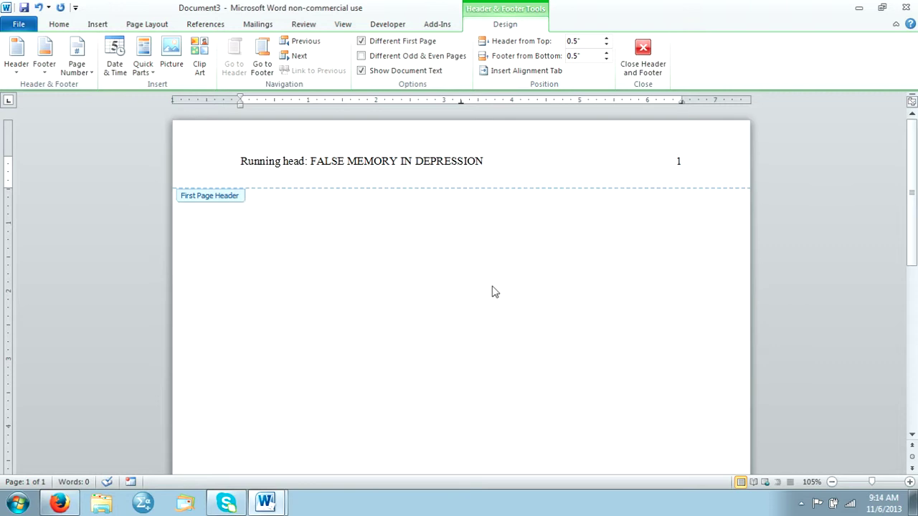
double_click(460, 258)
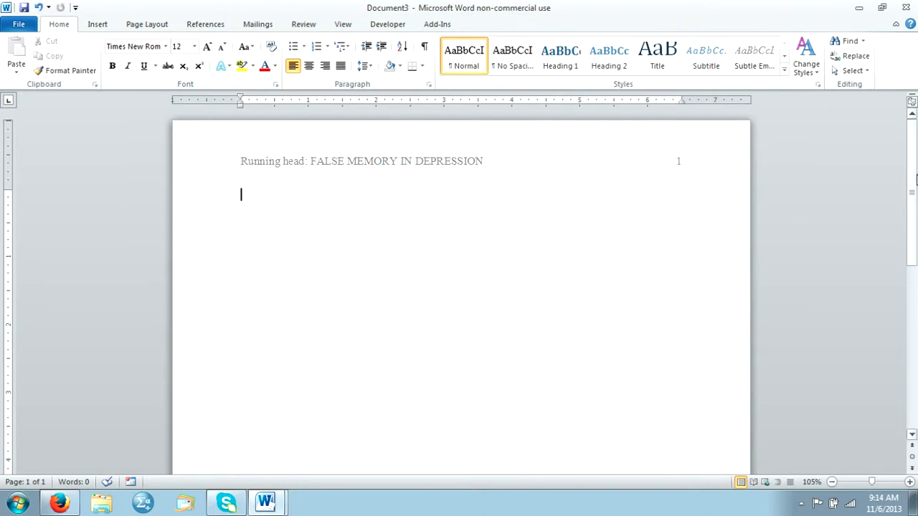
left_click(99, 25)
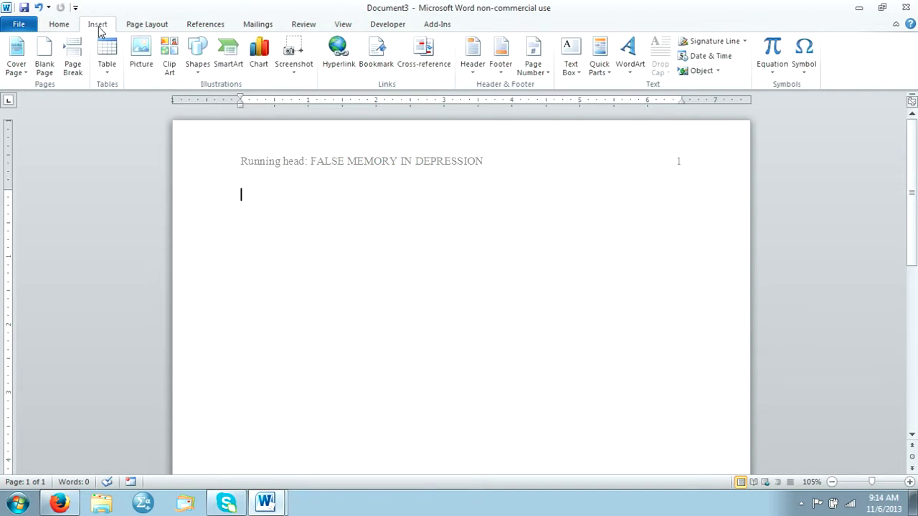
left_click(476, 74)
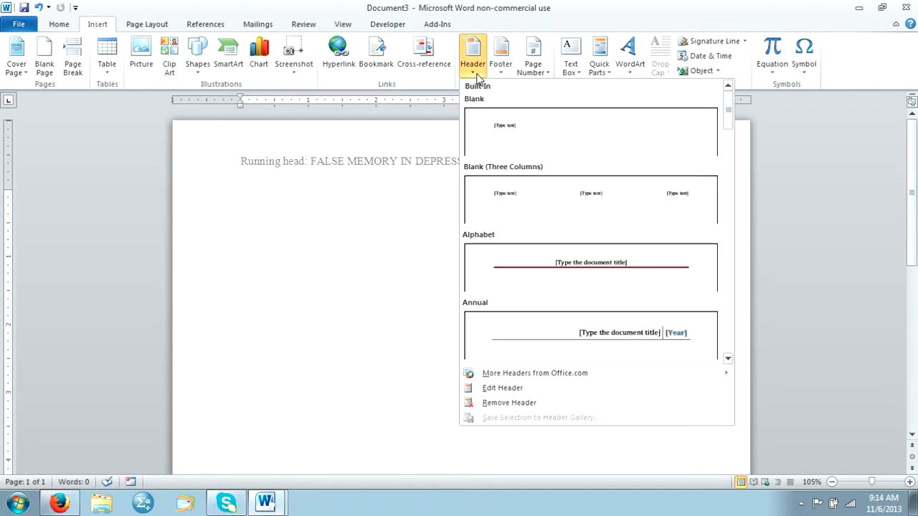
left_click(326, 287)
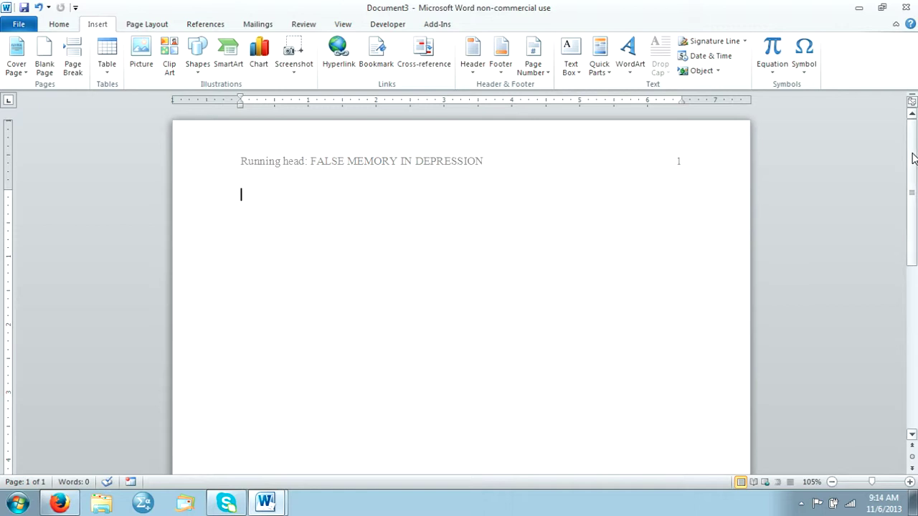
- Extend the blank document body onto a second page
mouse_move(915, 165)
left_mouse_down()
mouse_move(915, 182)
mouse_move(915, 159)
left_mouse_up()
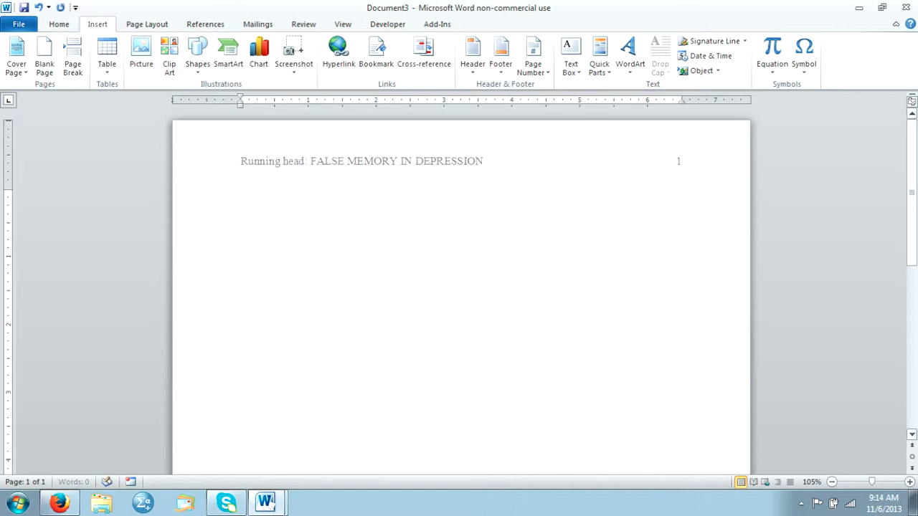
scroll(241, 444, "down", 1)
scroll(241, 447, "down", 3)
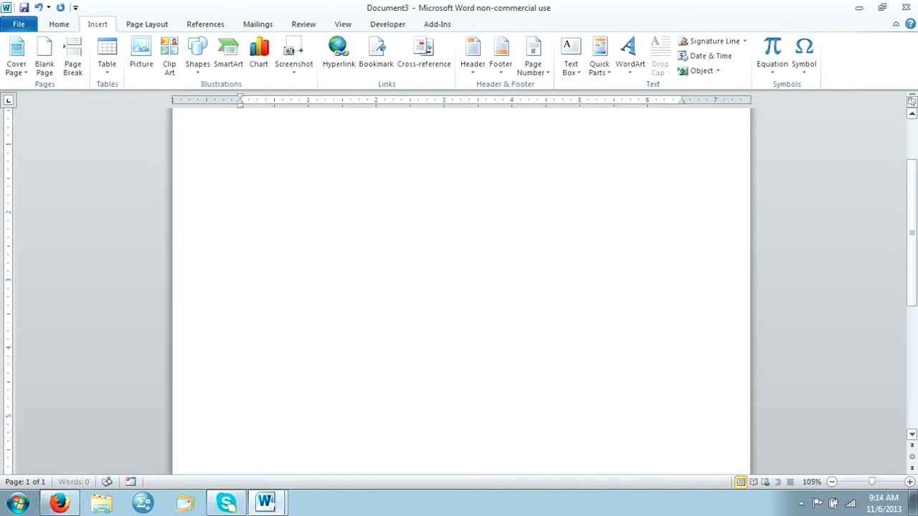
scroll(241, 447, "down", 5)
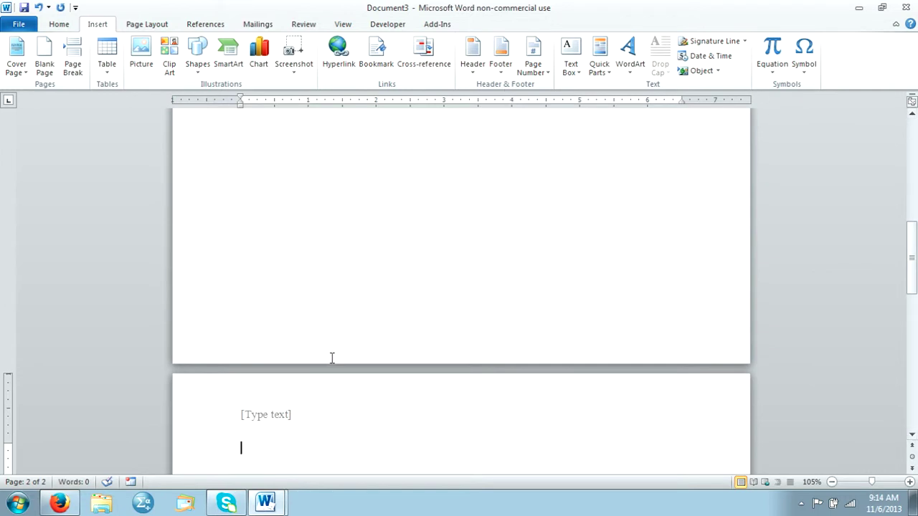
- Replace the second page's header placeholder with a Plain Number 3 top-of-page number and left-align the header line
double_click(263, 423)
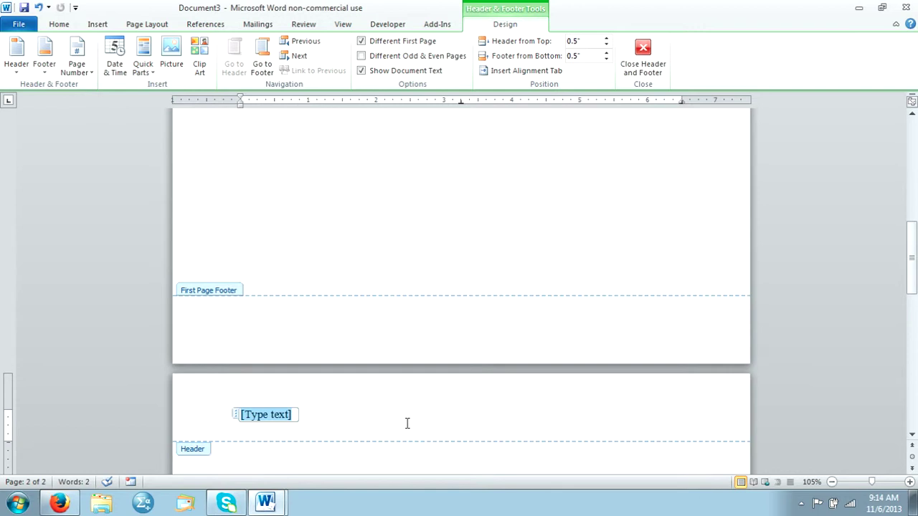
left_click(88, 75)
mouse_move(97, 87)
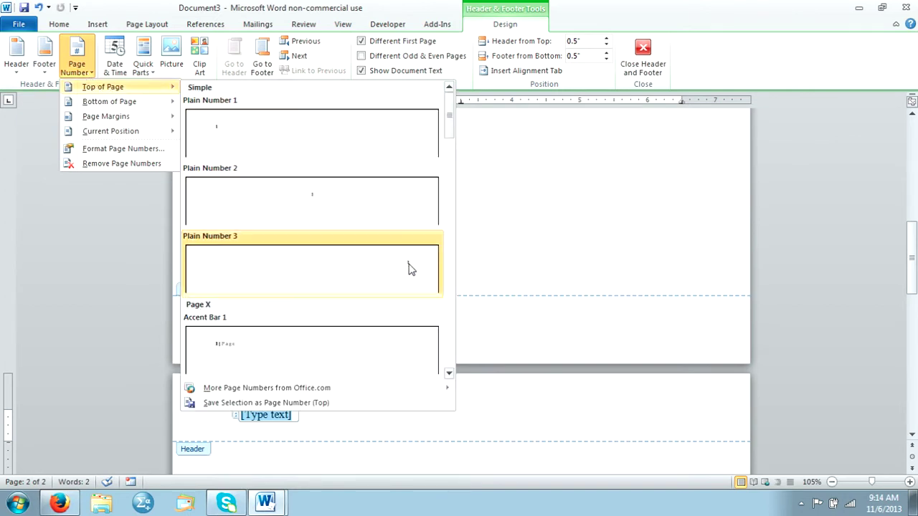
left_click(409, 269)
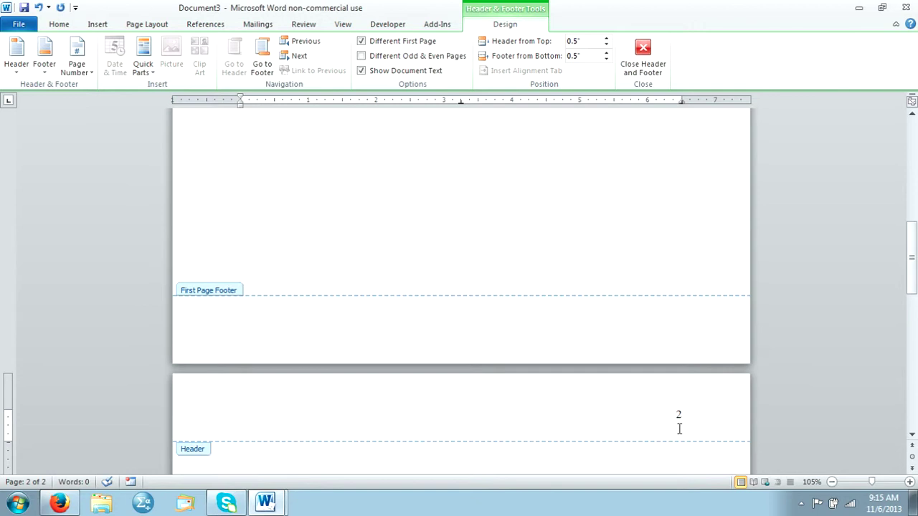
key("ctrl+l")
type("Running head:")
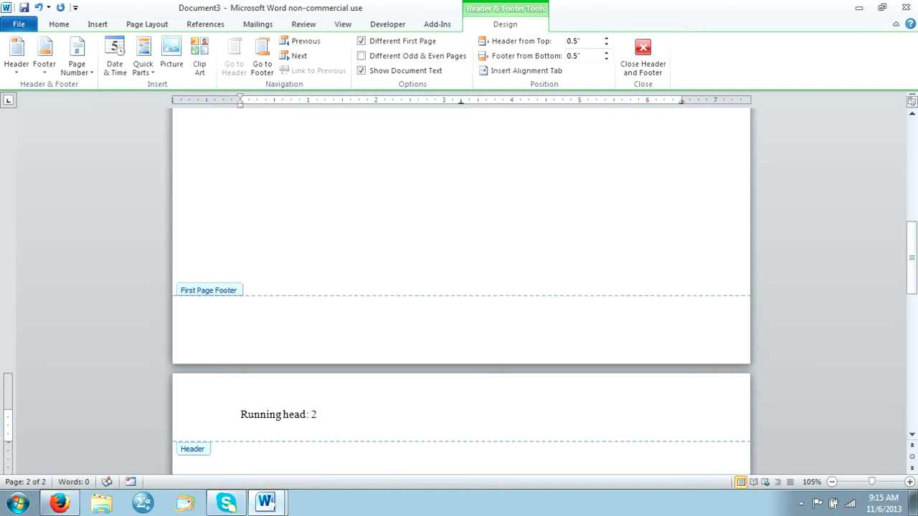
key("BackSpace")
key("BackSpace")
key("BackSpace")
key("BackSpace")
key("BackSpace")
key("BackSpace")
key("BackSpace")
key("BackSpace")
key("BackSpace")
key("BackSpace")
key("BackSpace")
key("BackSpace")
key("BackSpace")
key("BackSpace")
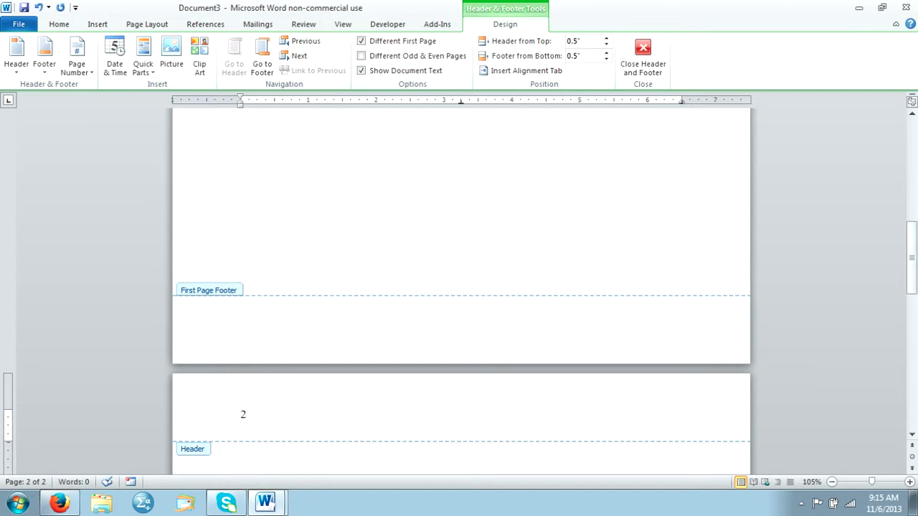
- Enter "FALSE MEMORY IN DEPRESSION" before the second page's number and tab the number to the right margin
type("FALSE MEMORY IN ")
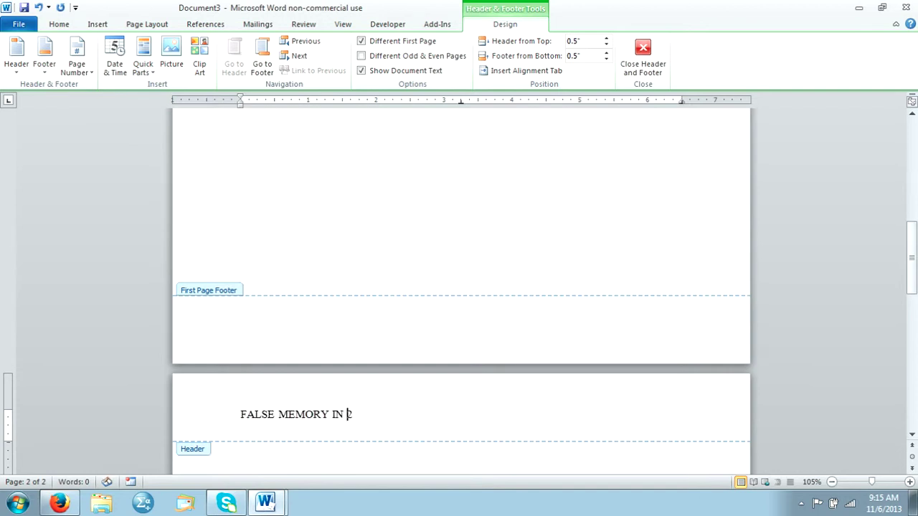
type("DEPRESSION")
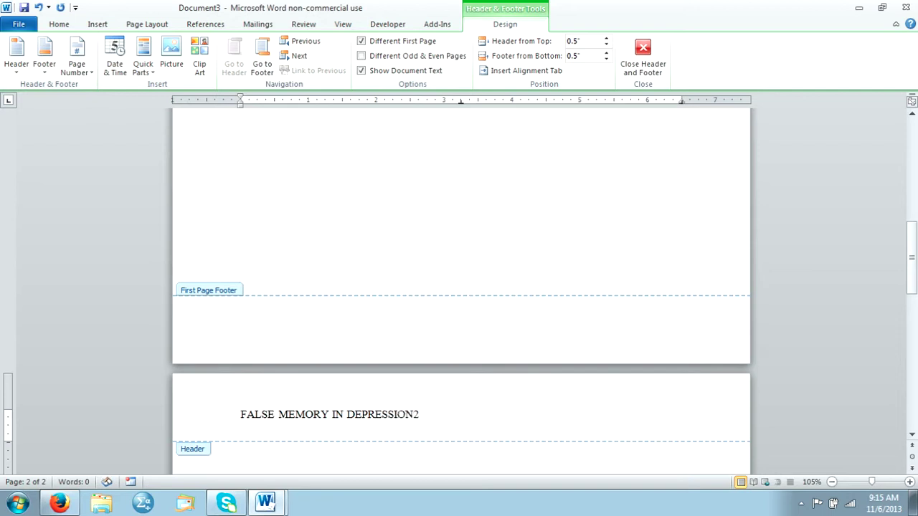
key("Tab")
key("Tab")
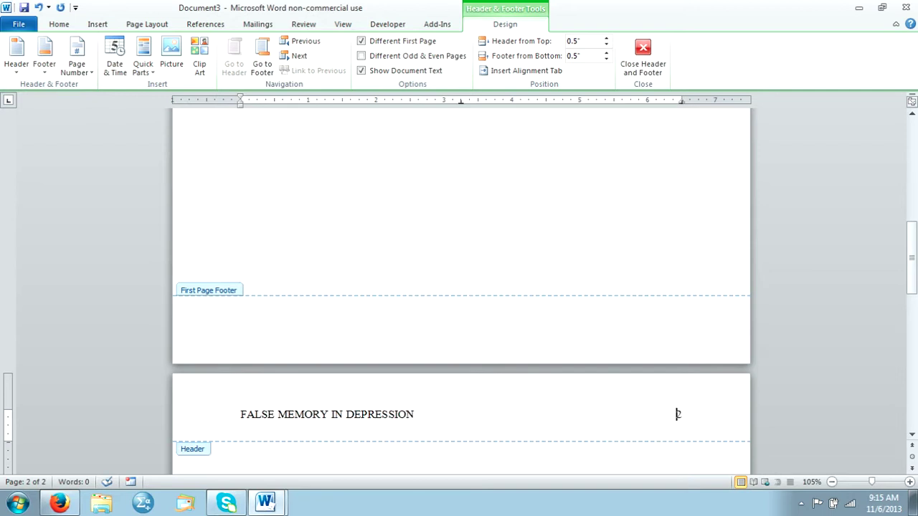
- Return from the header to the body text and extend the blank document onto a third page
double_click(502, 466)
left_click_drag(912, 258, 911, 147)
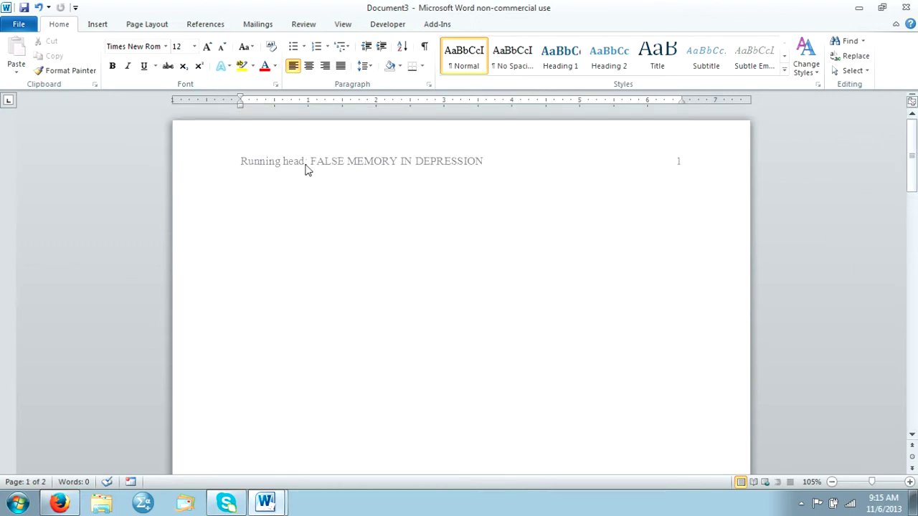
left_click_drag(912, 142, 915, 275)
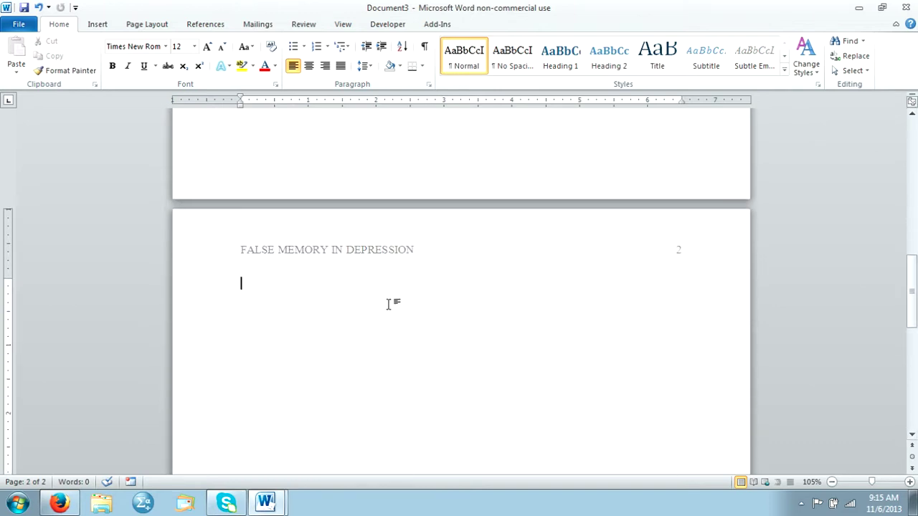
key("Return")
key("Return")
key("Return")
key("Return")
key("Return")
key("Return")
key("Return")
key("Return")
key("Return")
key("Return")
key("Return")
key("Return")
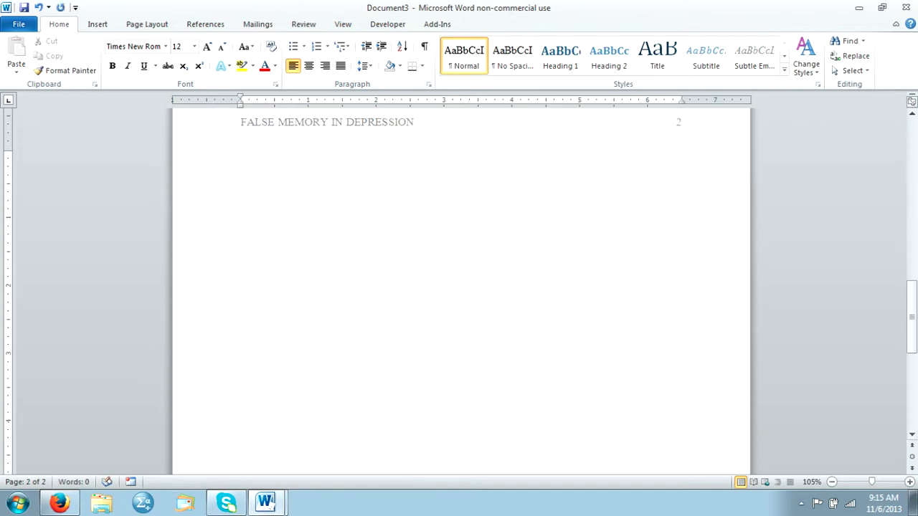
key("Return")
key("Return")
key("Return")
key("Return")
key("Return")
key("Return")
key("Return")
key("Return")
key("Return")
key("Return")
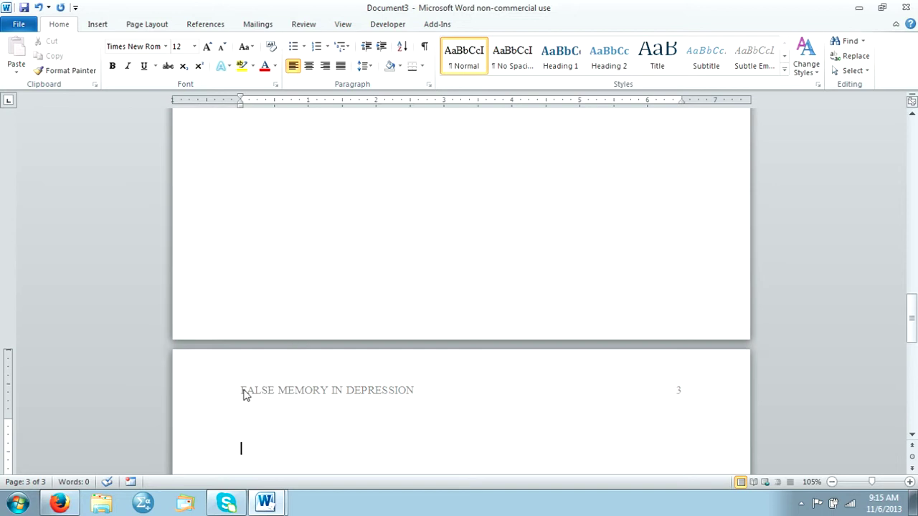
- Try the built-in Blank header on the document, undo it and return to the body text
left_click_drag(914, 329, 914, 151)
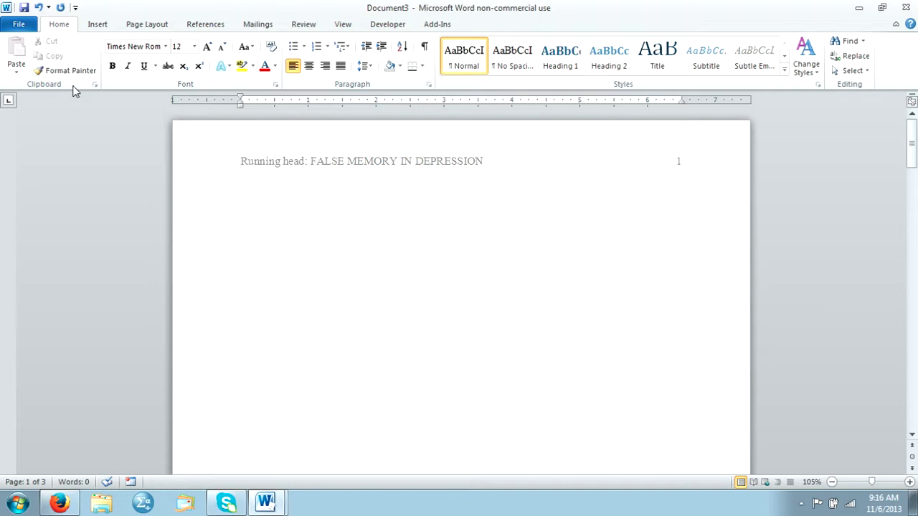
left_click(101, 26)
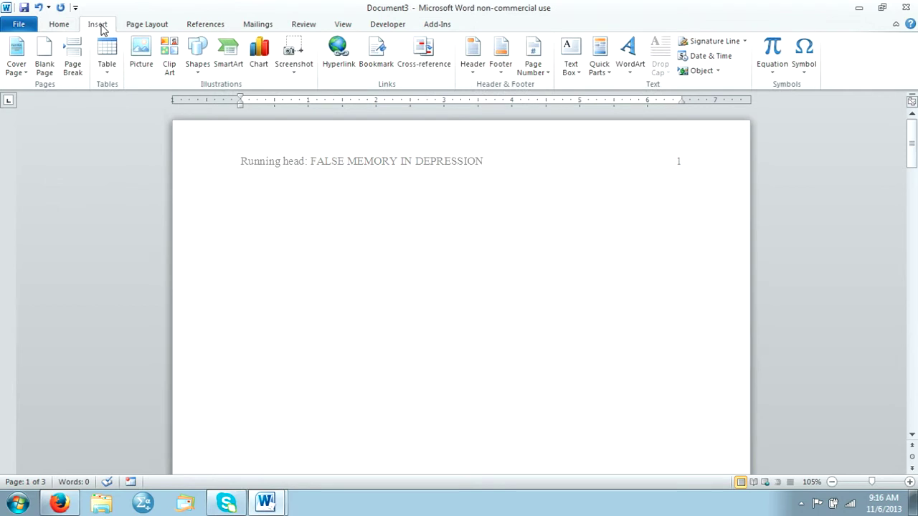
left_click(472, 70)
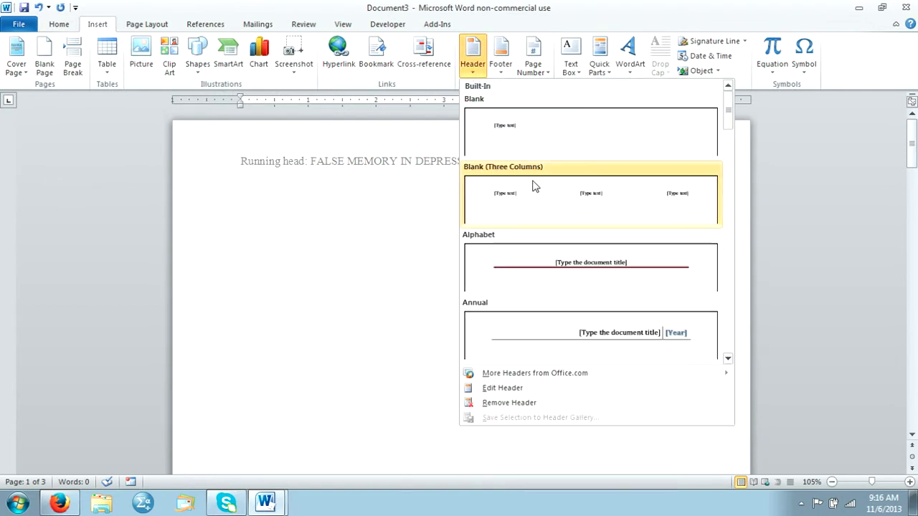
left_click(512, 140)
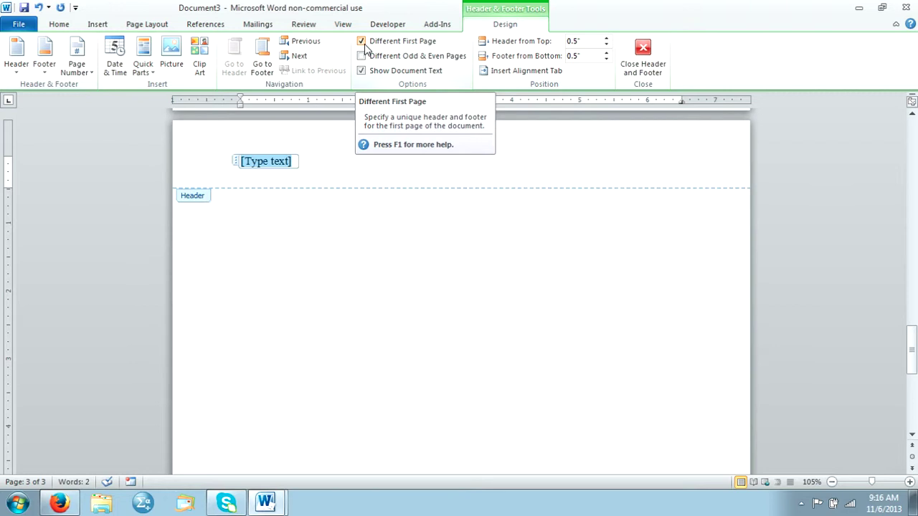
left_click(40, 7)
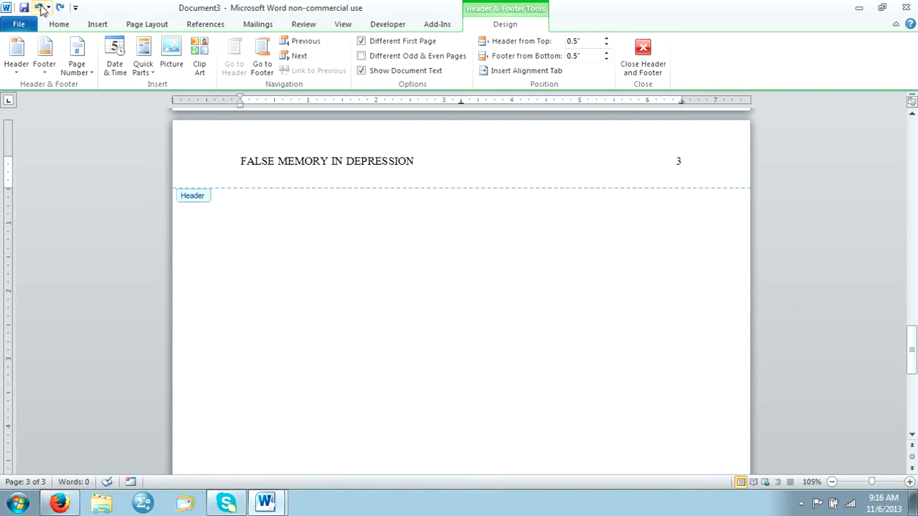
double_click(370, 361)
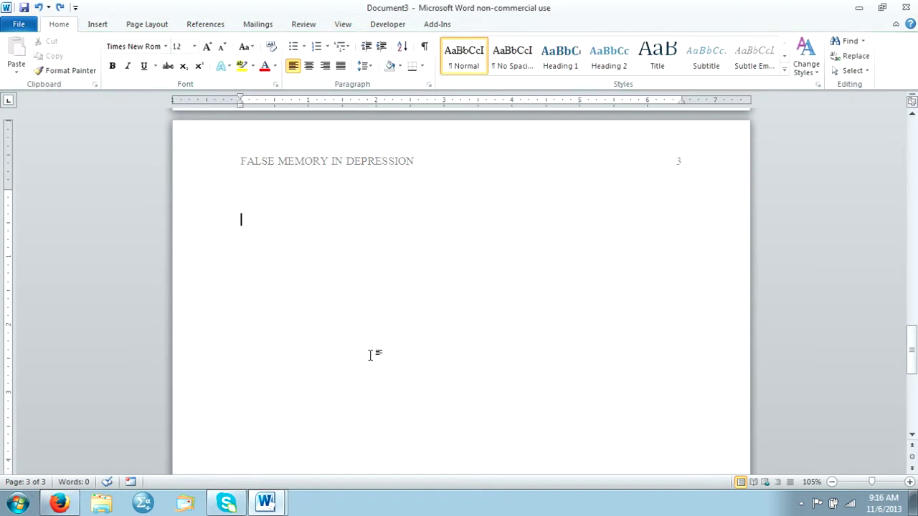
- Add blank lines at the start of the first page to move the insertion point down to the title position
left_click_drag(913, 342, 915, 141)
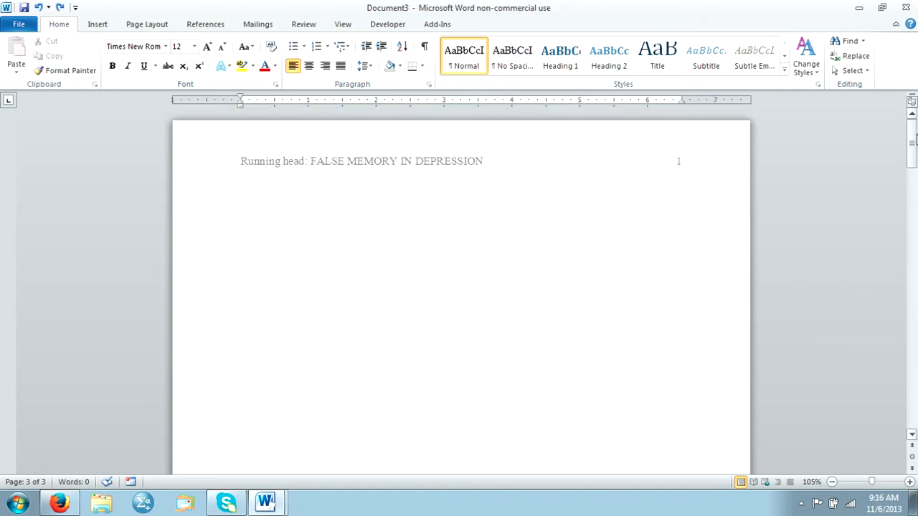
left_click(492, 250)
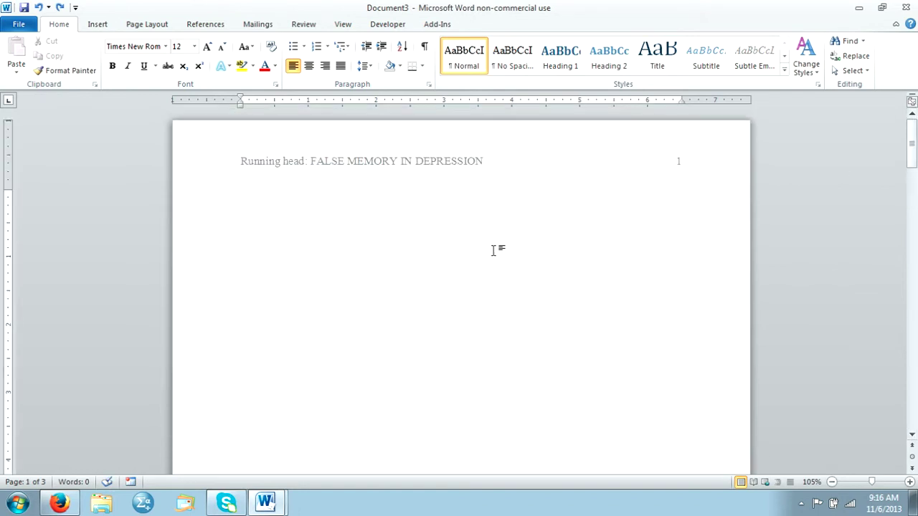
key("Return")
key("Return")
key("Return")
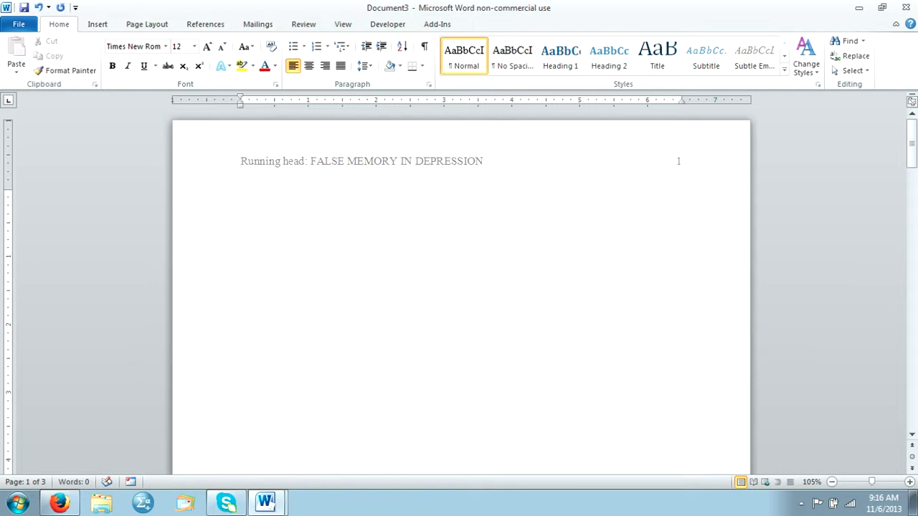
key("Return")
key("BackSpace")
key("BackSpace")
key("BackSpace")
key("BackSpace")
key("BackSpace")
key("Return")
key("Return")
key("BackSpace")
- Enter a centered two-line title: "Sadder and Less Accurate?" and "False Memory for Negative Material in Depression"
left_click(312, 66)
left_click(293, 63)
key("ctrl+e")
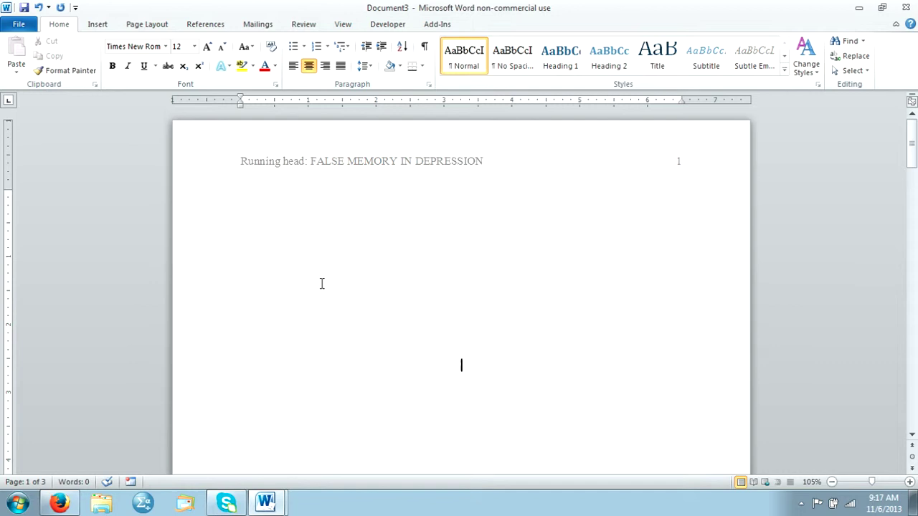
type("Sadder and Less Accurate")
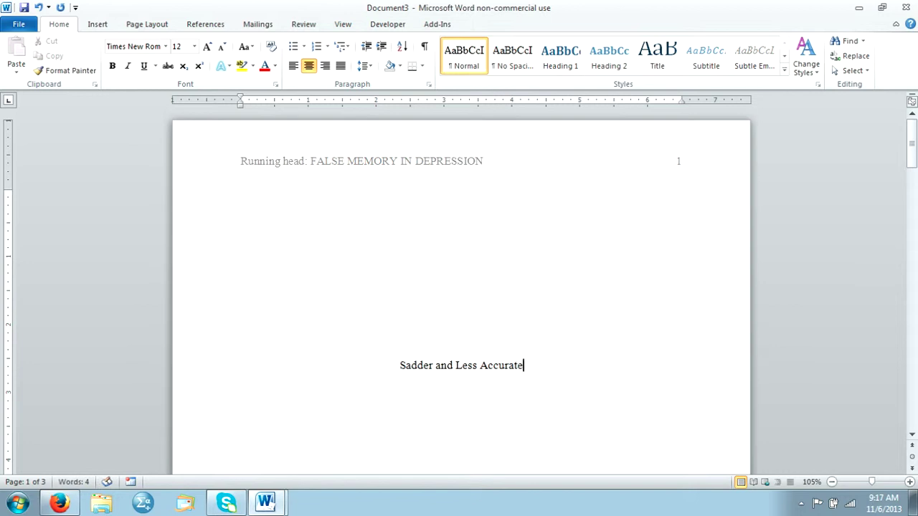
type("?")
key("Return")
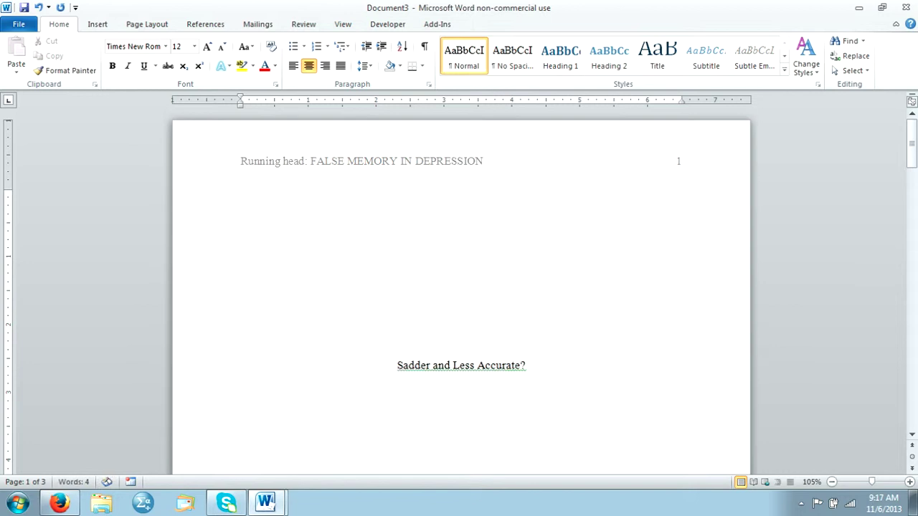
type("False Memory")
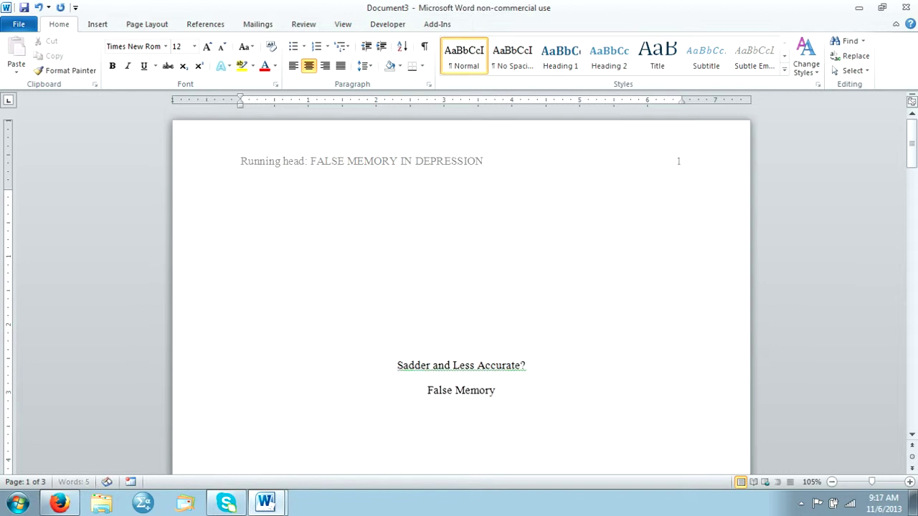
type(" for Nega")
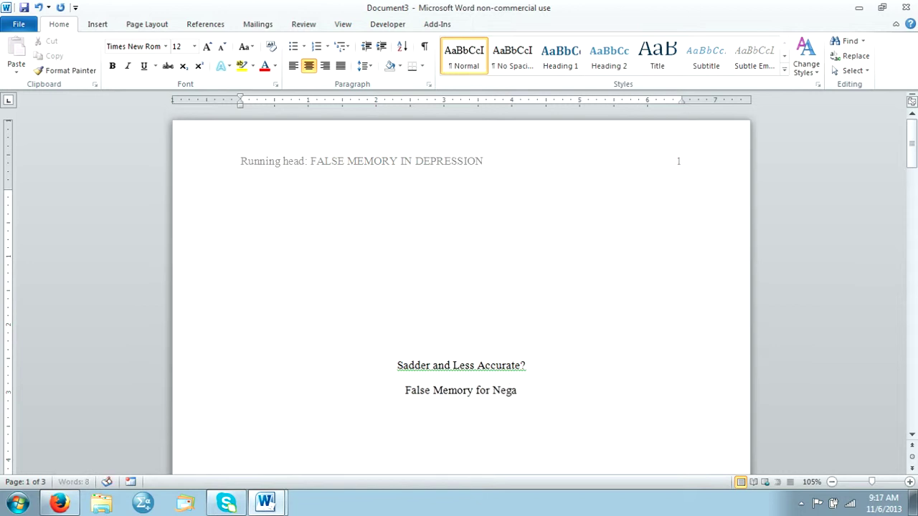
type("tive Materia")
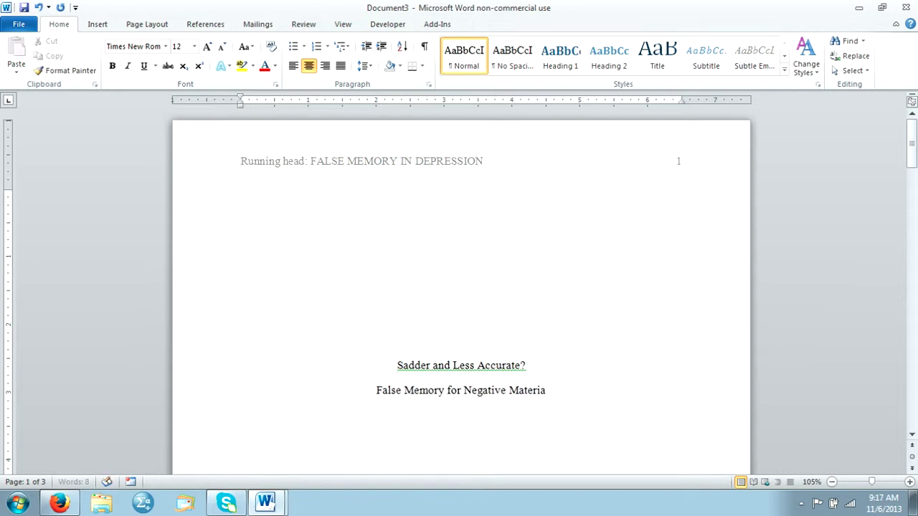
type("l in Depression")
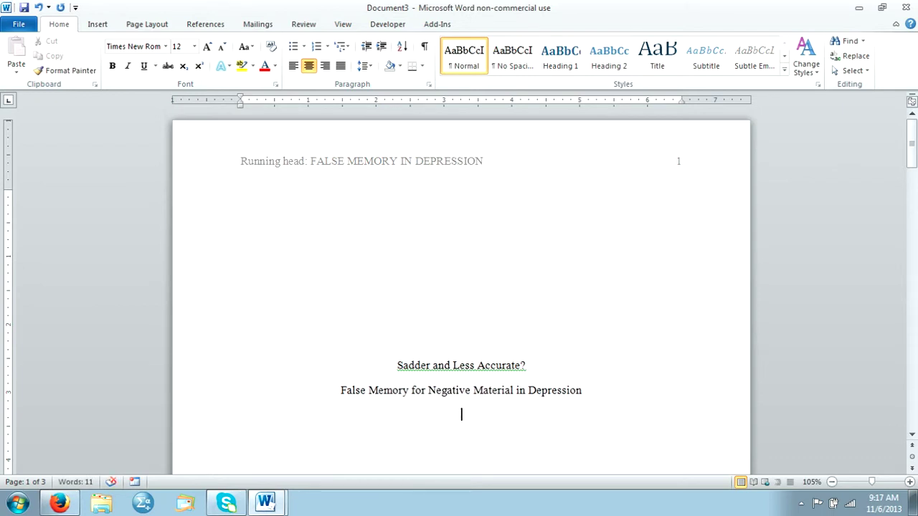
- Enter the author's name and the affiliation "University of Miami" on separate centered lines below the title
key("Return")
type("John Doe")
key("Return")
type("Univer")
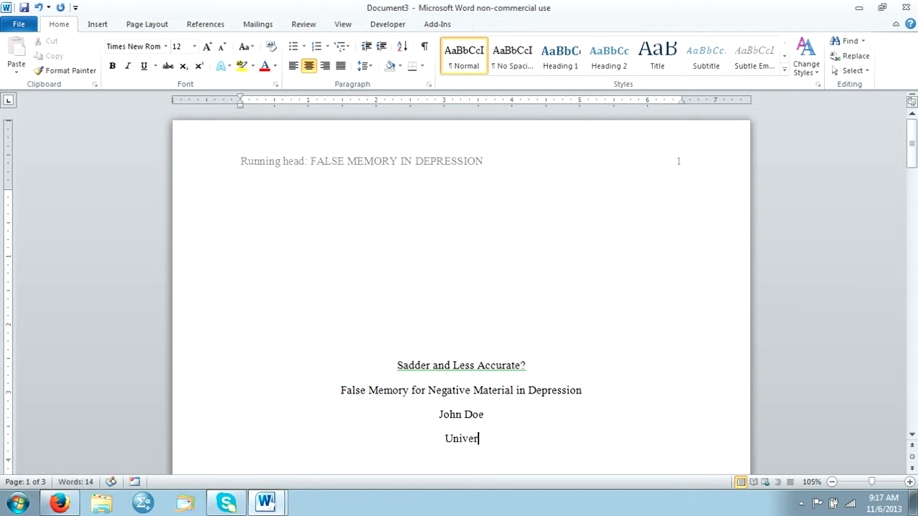
type("sity of")
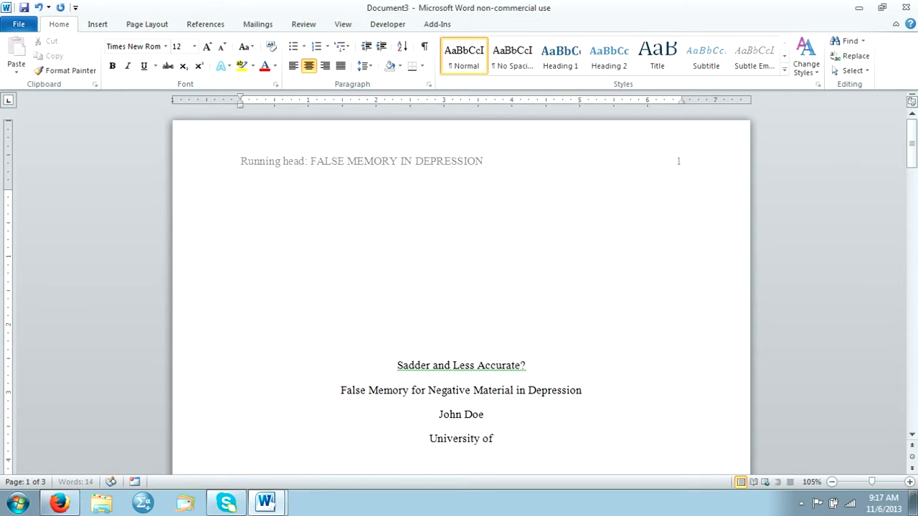
type(" Miami")
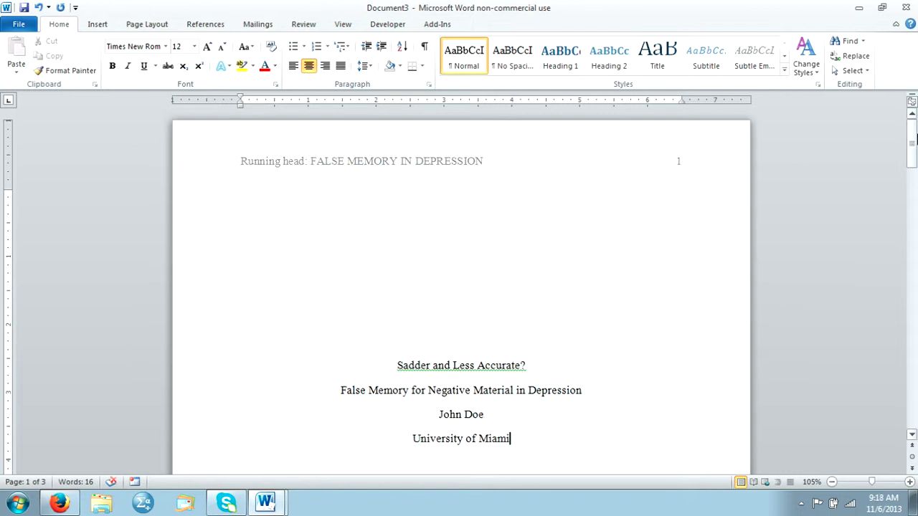
- Add a centered "Author Note" heading lower on the title page and start a left-aligned, indented line beneath it
left_click_drag(913, 142, 914, 175)
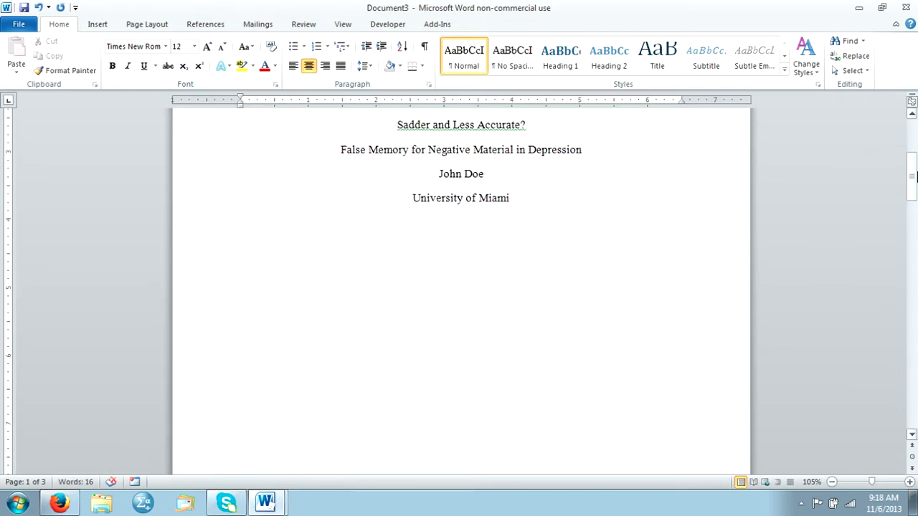
key("Return")
key("Return")
key("Return")
type("Author Note")
key("Return")
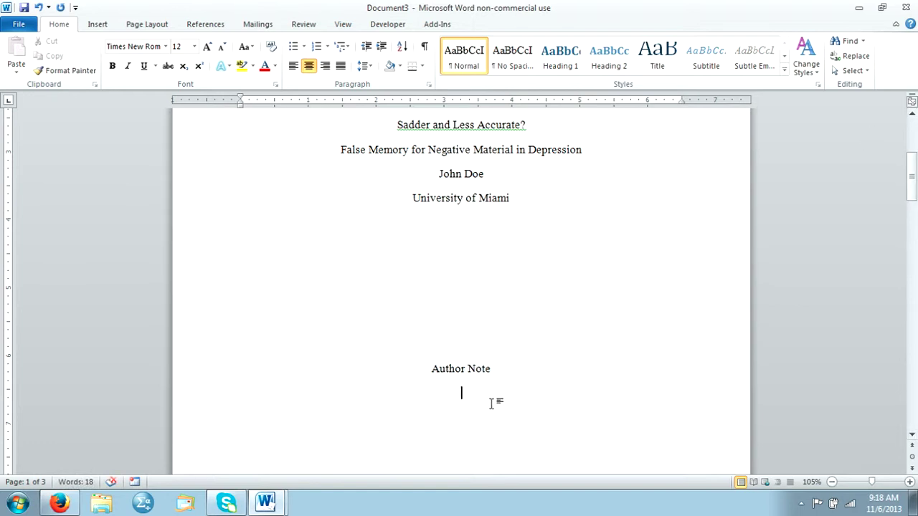
key("ctrl+l")
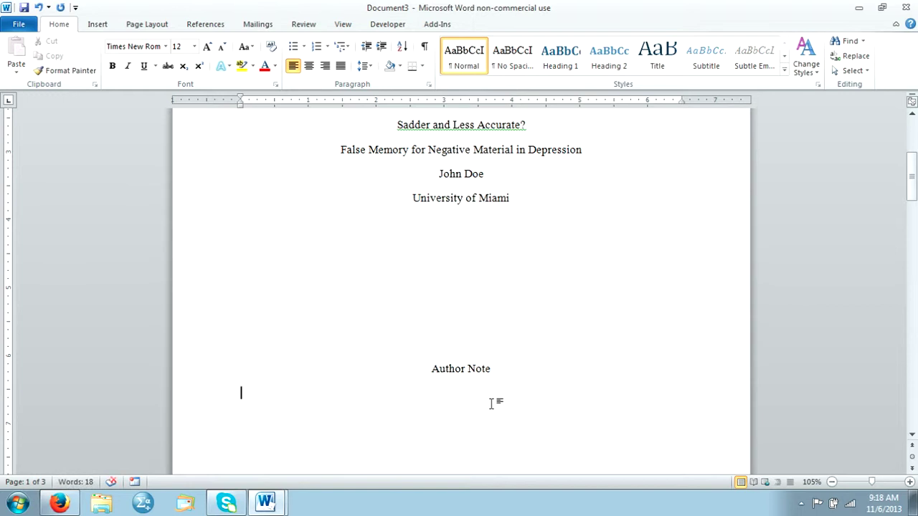
key("Tab")
- Switch to Document1 and select both paragraphs of its author note
left_click(248, 450)
left_click_drag(912, 140, 912, 183)
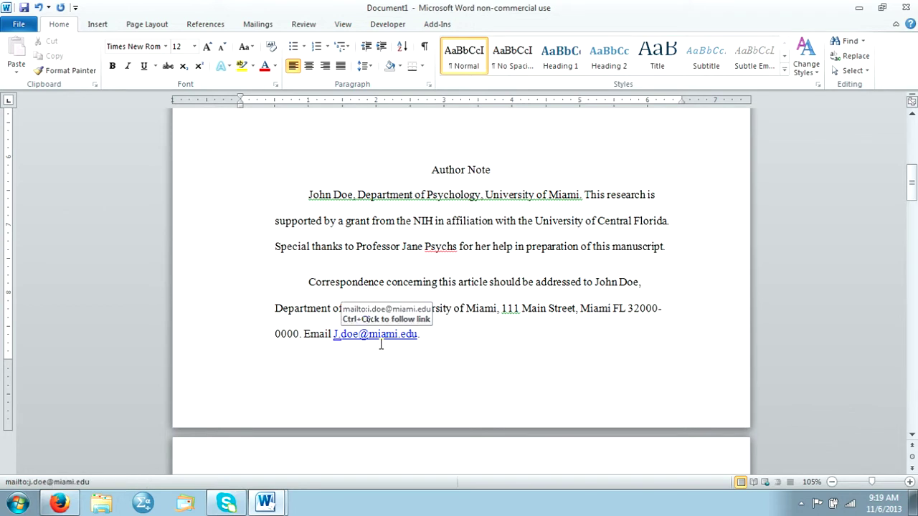
left_click_drag(430, 334, 317, 208)
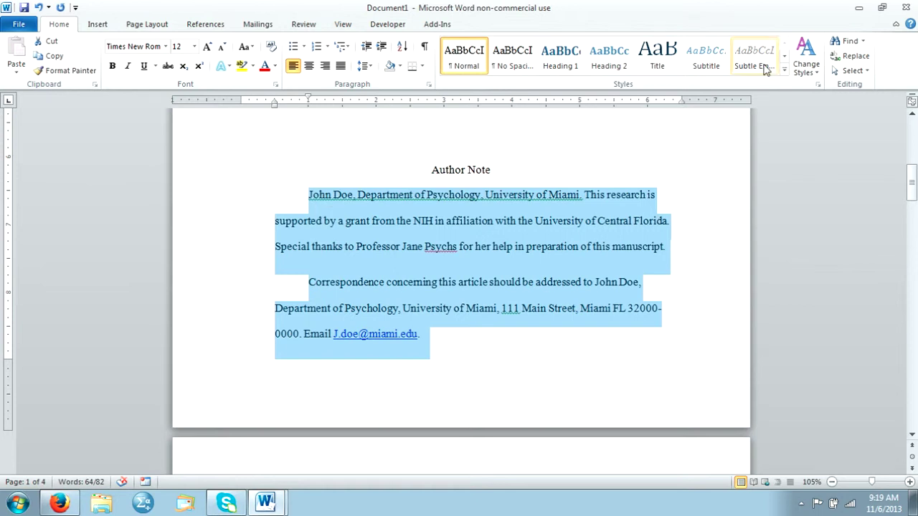
- Review Document1's title page layout and the headers on its first and second pages
mouse_move(912, 183)
left_mouse_down()
mouse_move(913, 172)
mouse_move(913, 185)
left_mouse_up()
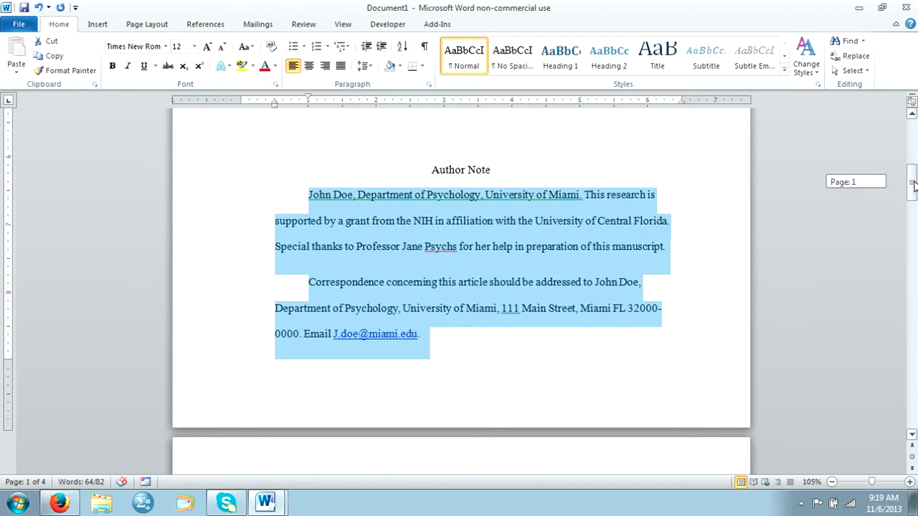
left_click_drag(913, 185, 914, 167)
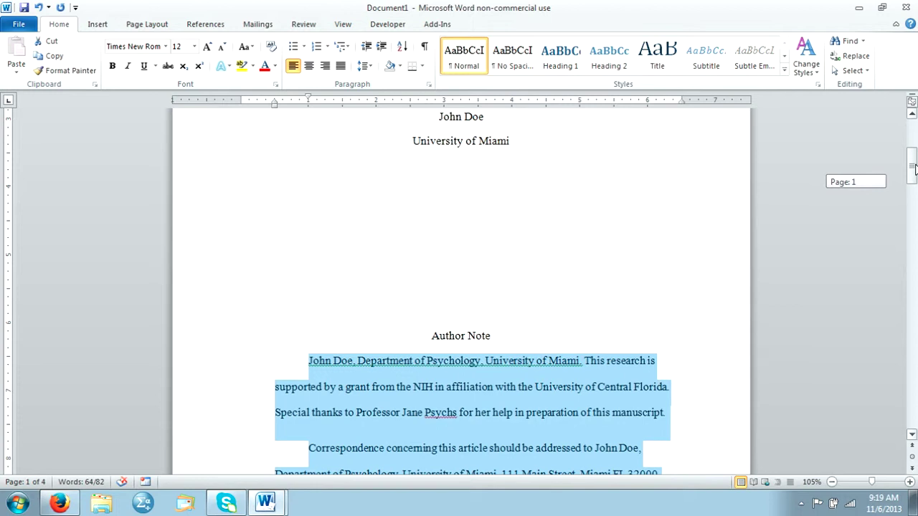
left_click_drag(913, 167, 913, 155)
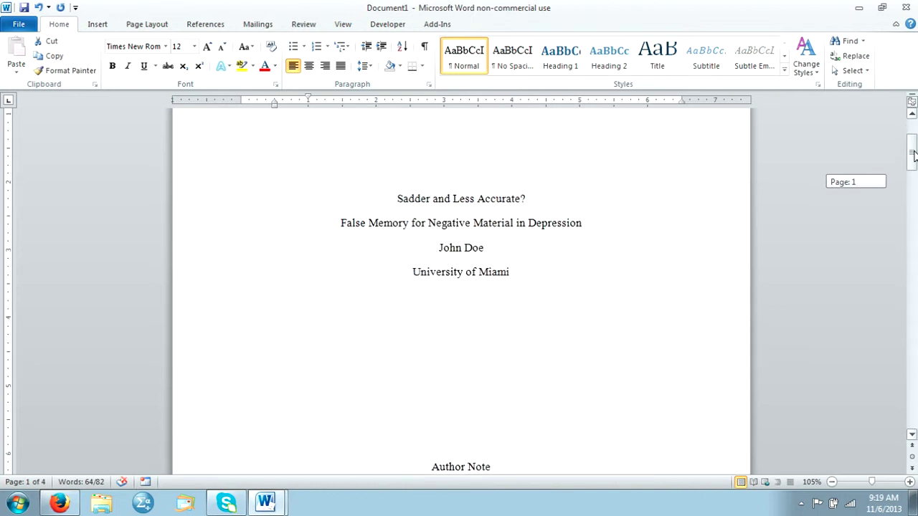
left_click_drag(913, 155, 913, 136)
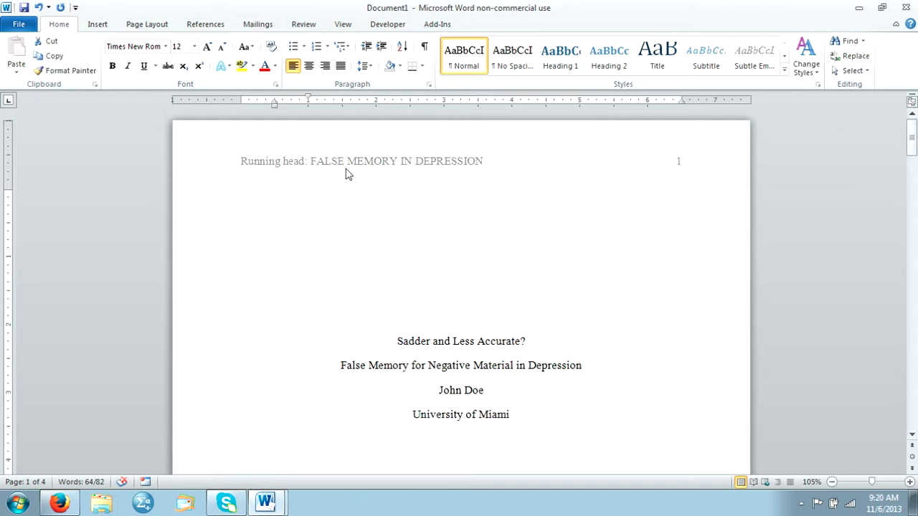
left_click_drag(914, 135, 913, 203)
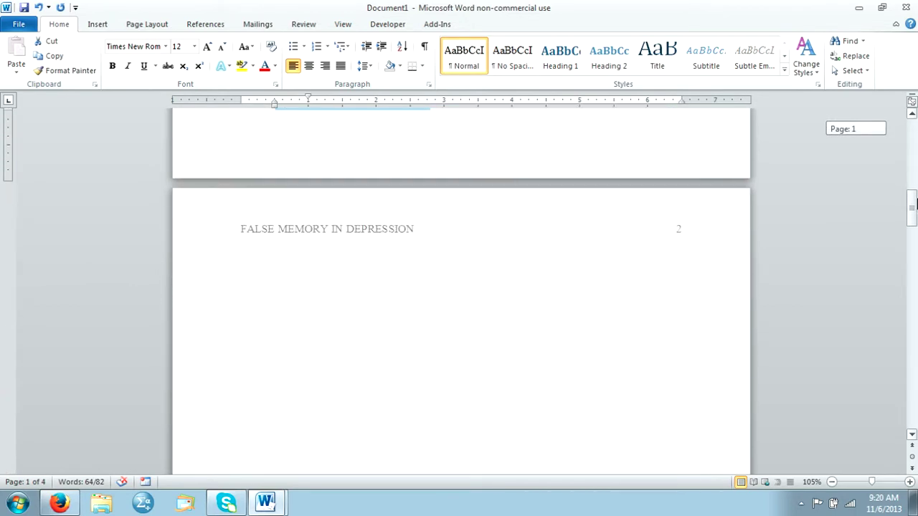
left_click_drag(915, 205, 915, 205)
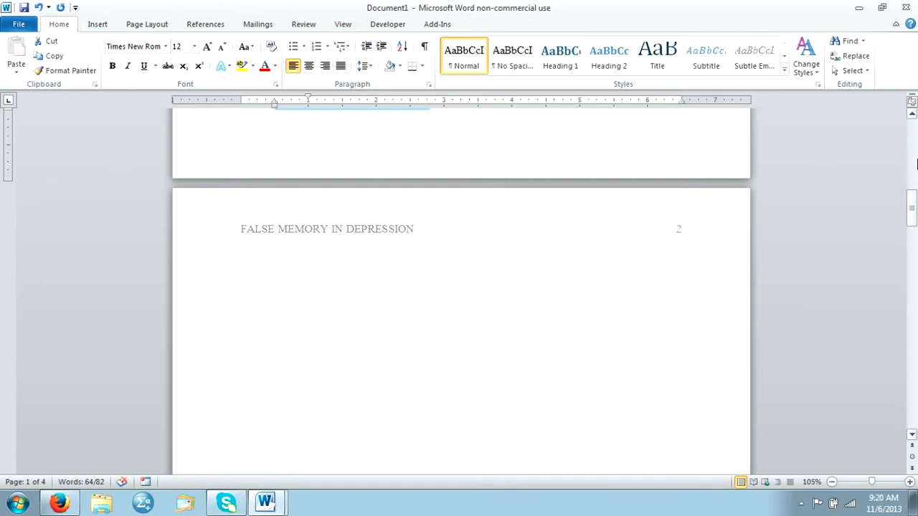
left_click_drag(913, 204, 912, 129)
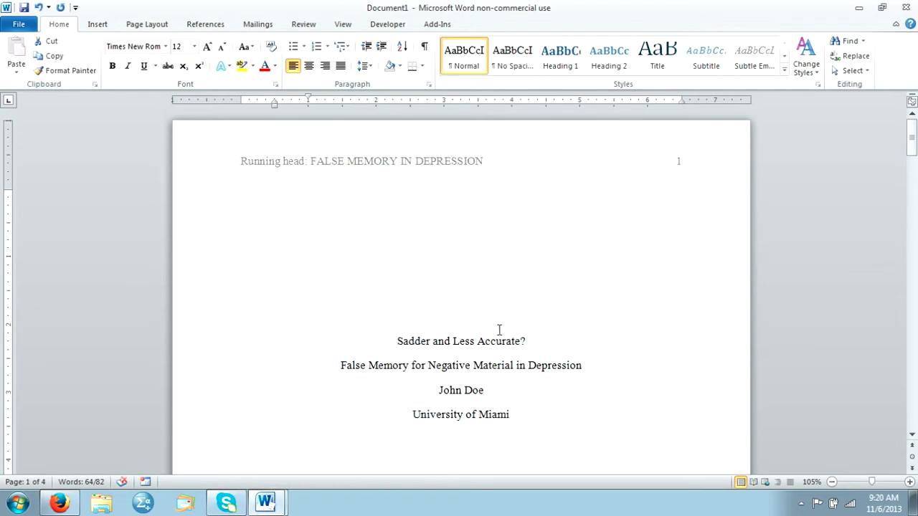
- Examine the centered title, author name and affiliation lines on the title page, selecting the lines one after another
left_click_drag(396, 341, 512, 393)
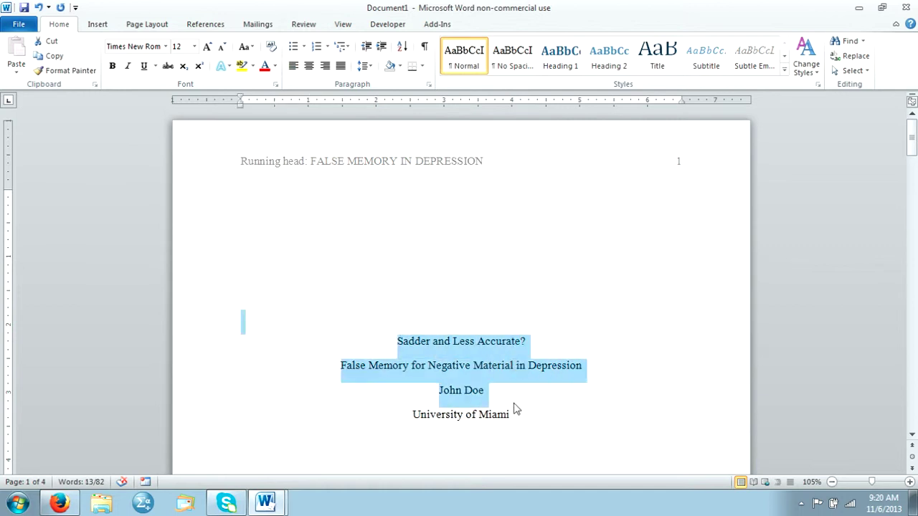
left_click(602, 304)
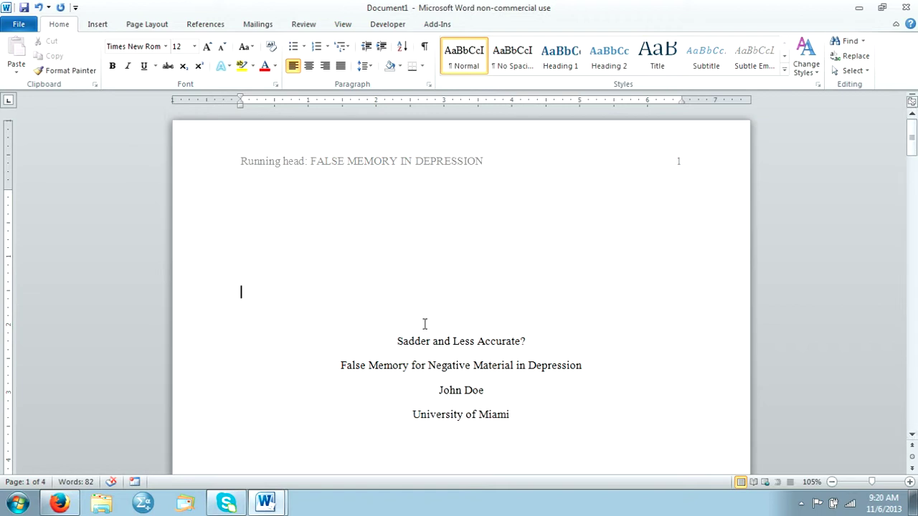
left_click_drag(437, 390, 491, 390)
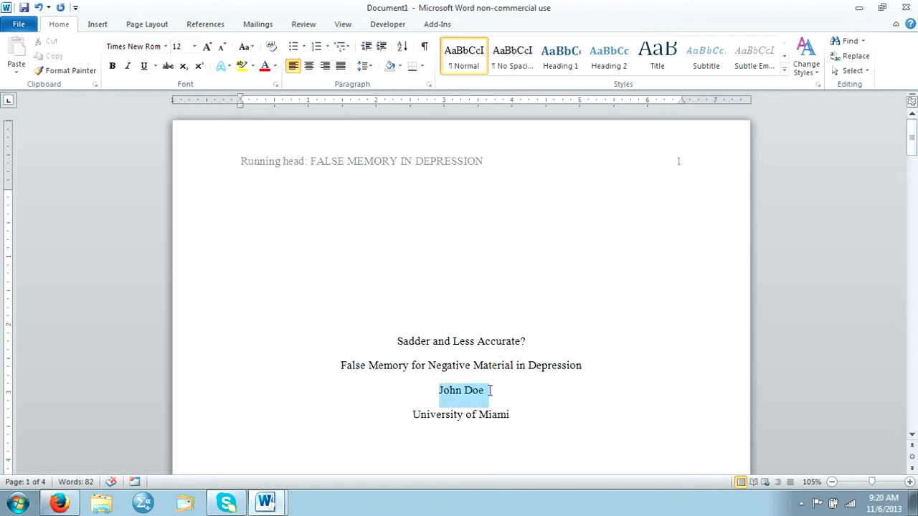
left_click(490, 391)
left_click(519, 419)
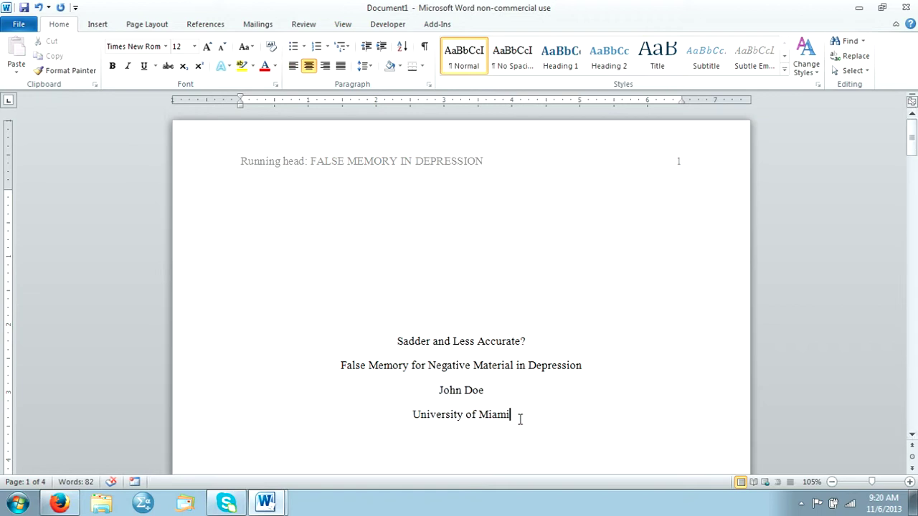
left_click_drag(520, 420, 656, 293)
left_click(654, 289)
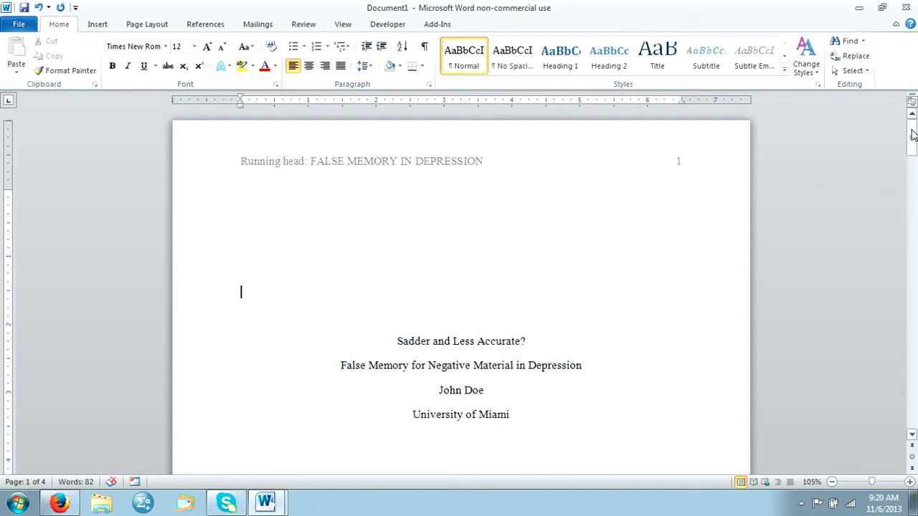
left_click_drag(912, 133, 912, 133)
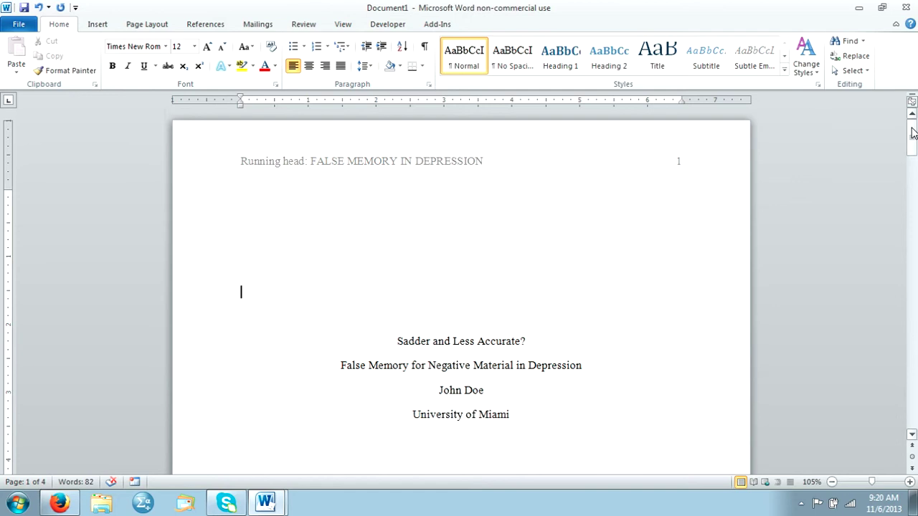